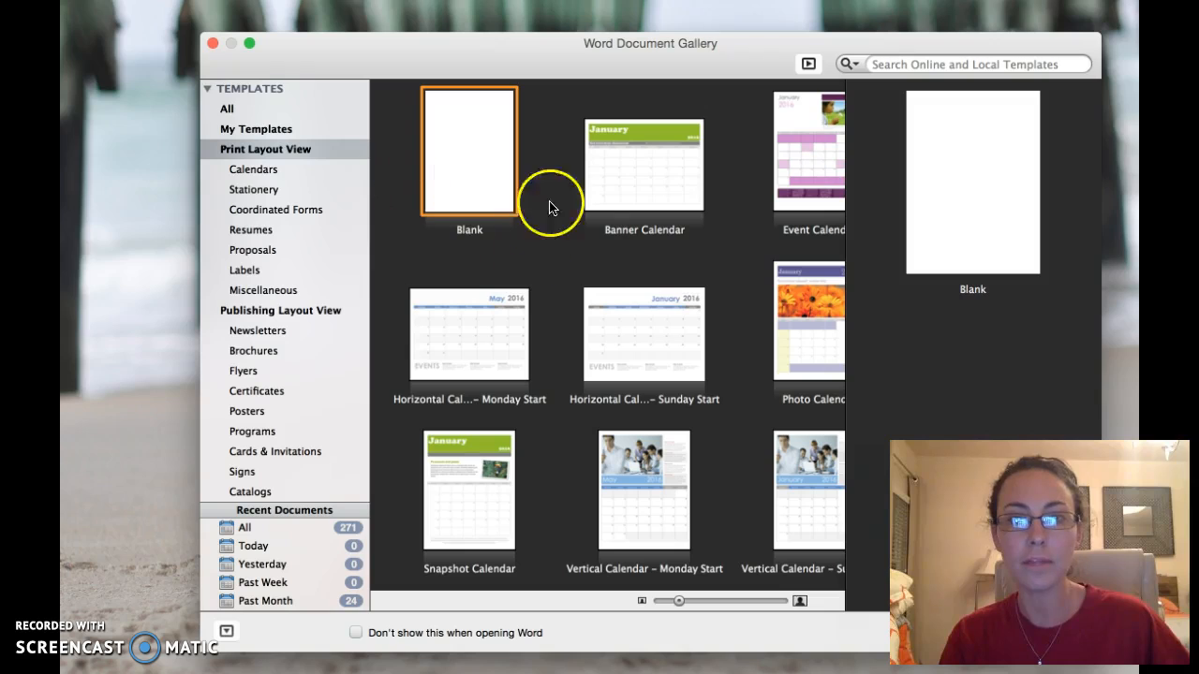
Create a new blank document, Document6, and put the cursor on its first line.
{"action": "double_click", "coordinate": [473, 153]}
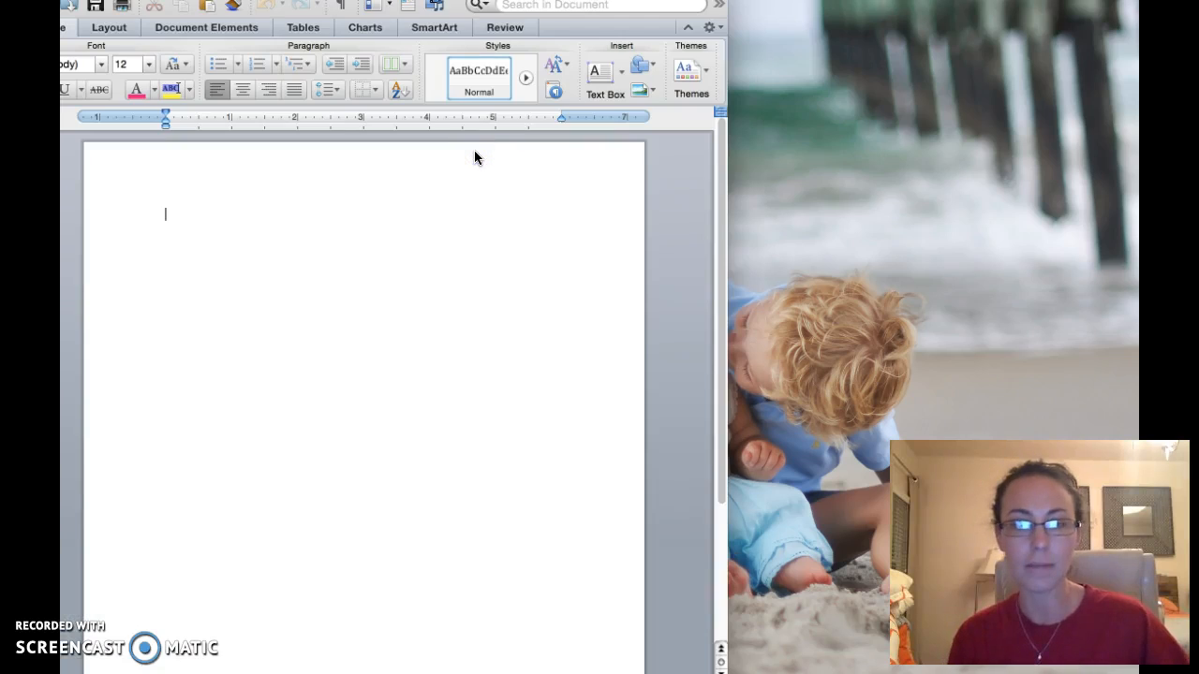
{"action": "left_click_drag", "start_coordinate": [534, 0], "coordinate": [703, 12]}
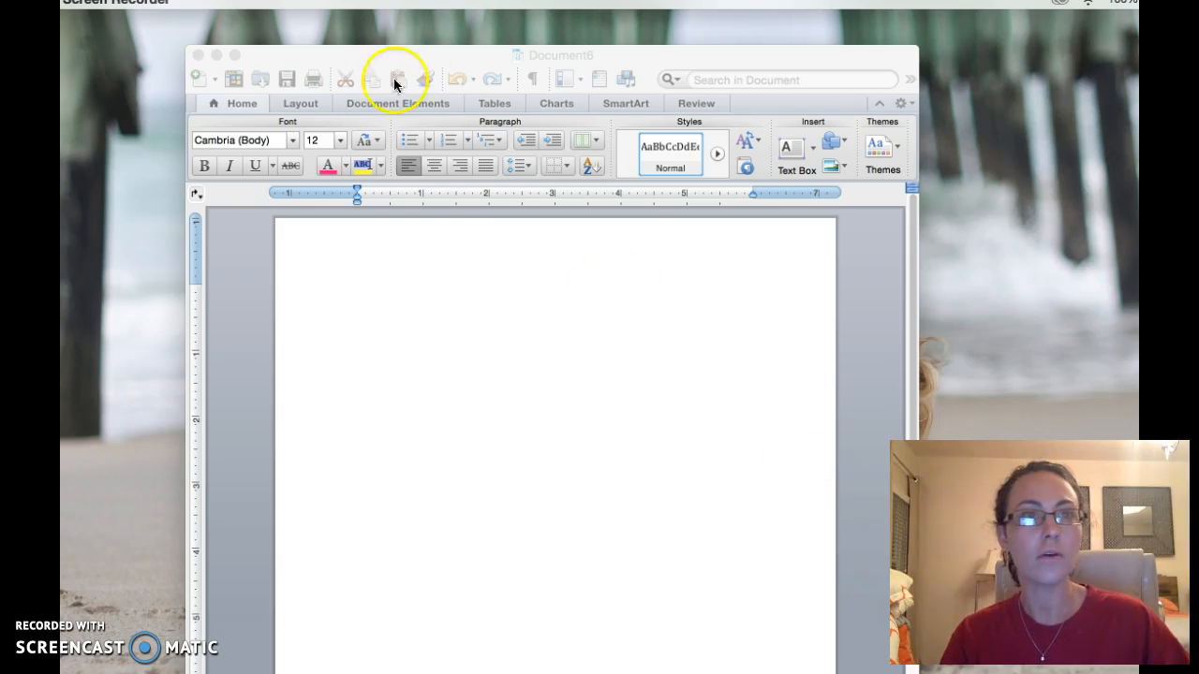
{"action": "left_click", "coordinate": [468, 271]}
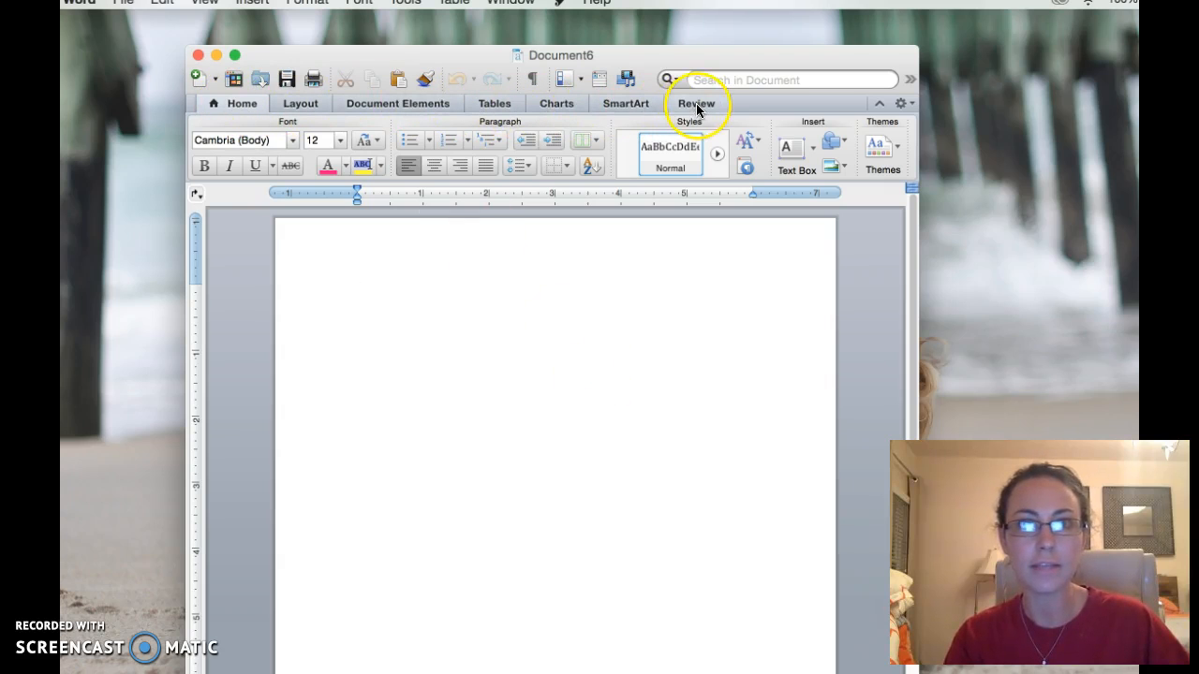
Type random test letters on the first line, then select all and delete them.
{"action": "left_click", "coordinate": [349, 272]}
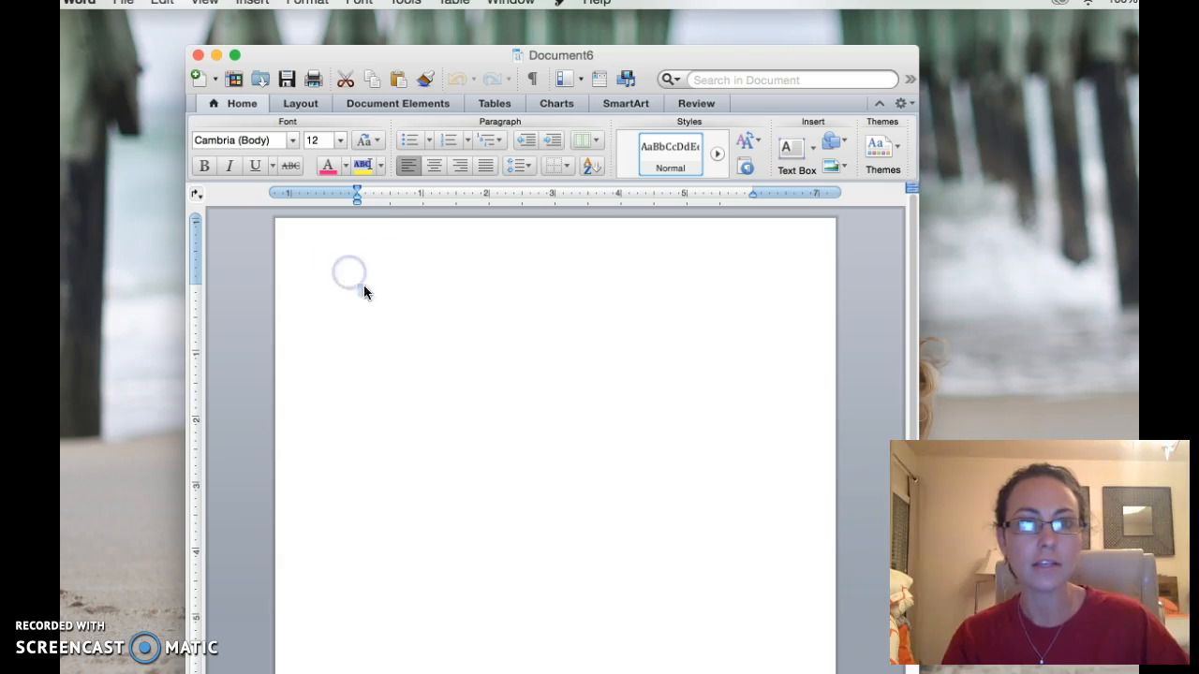
{"action": "type", "text": "sdfSJDLKjasdlkjaskdjklsdjlksdjflaksjdfklas"}
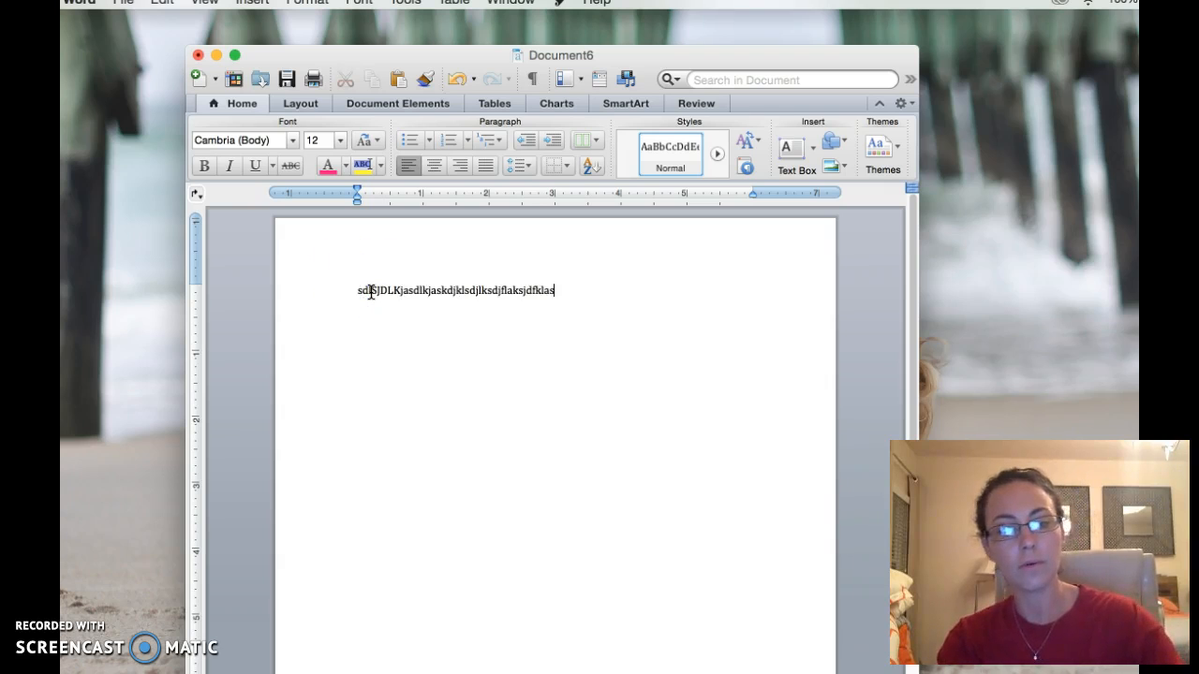
{"action": "key", "text": "super+a"}
{"action": "key", "text": "BackSpace"}
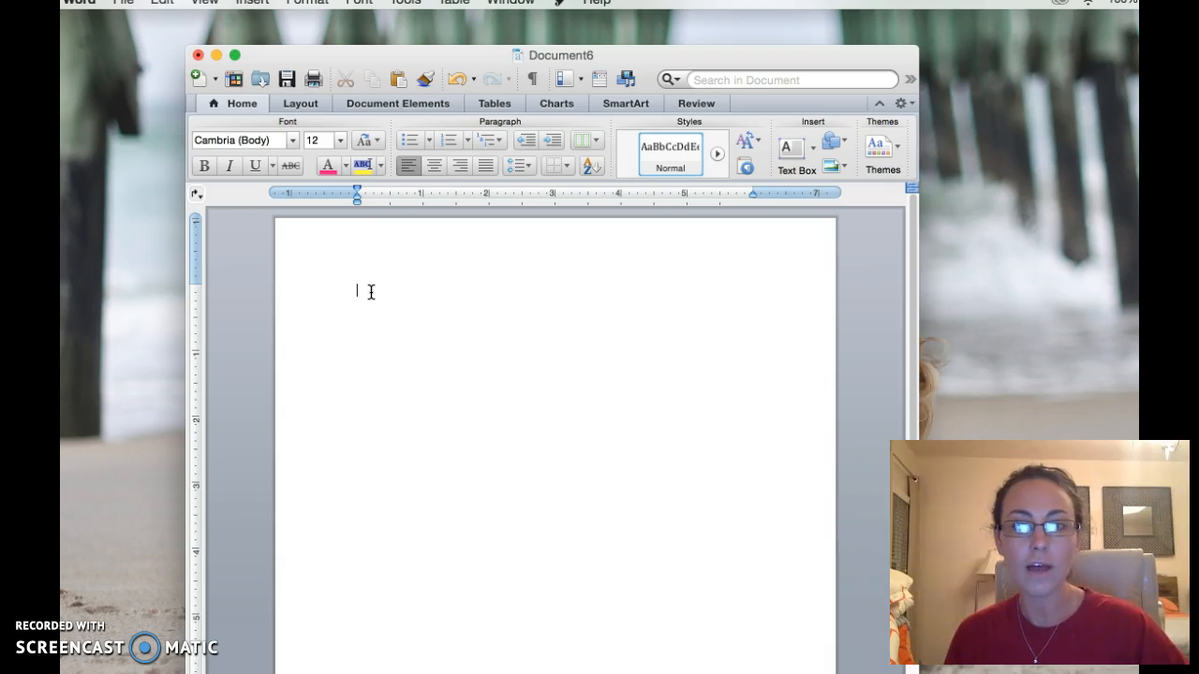
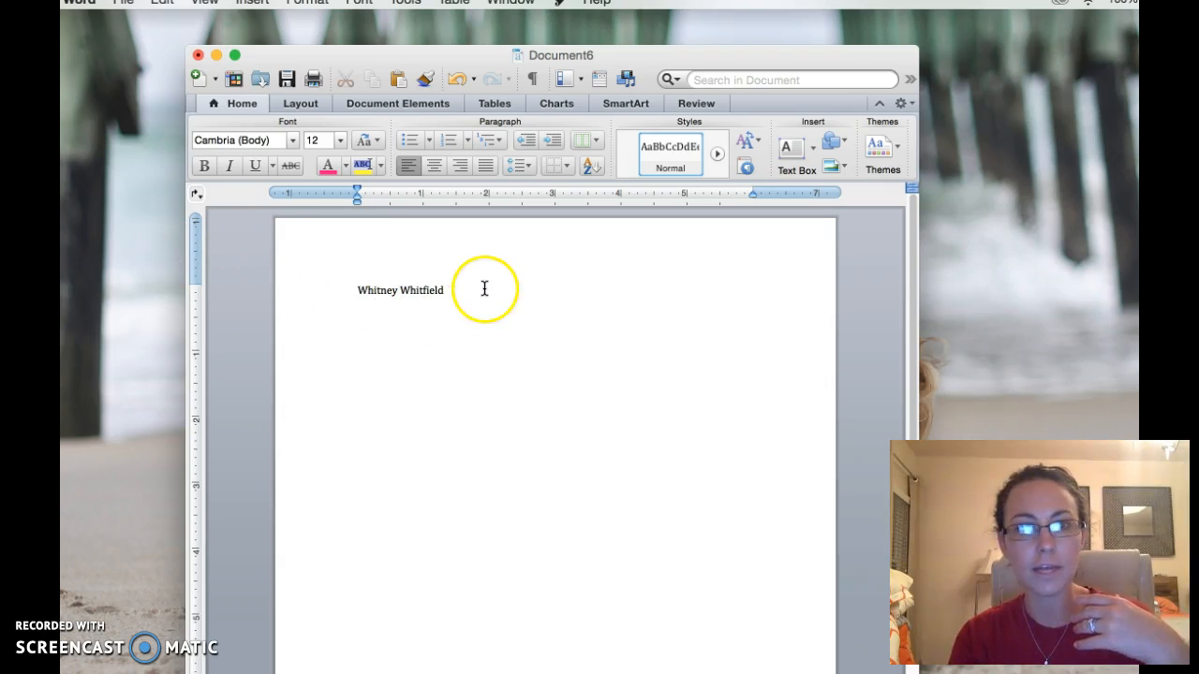
Type the person's full name on the first line, fix the typo, and select it.
{"action": "left_click_drag", "start_coordinate": [483, 290], "coordinate": [366, 291]}
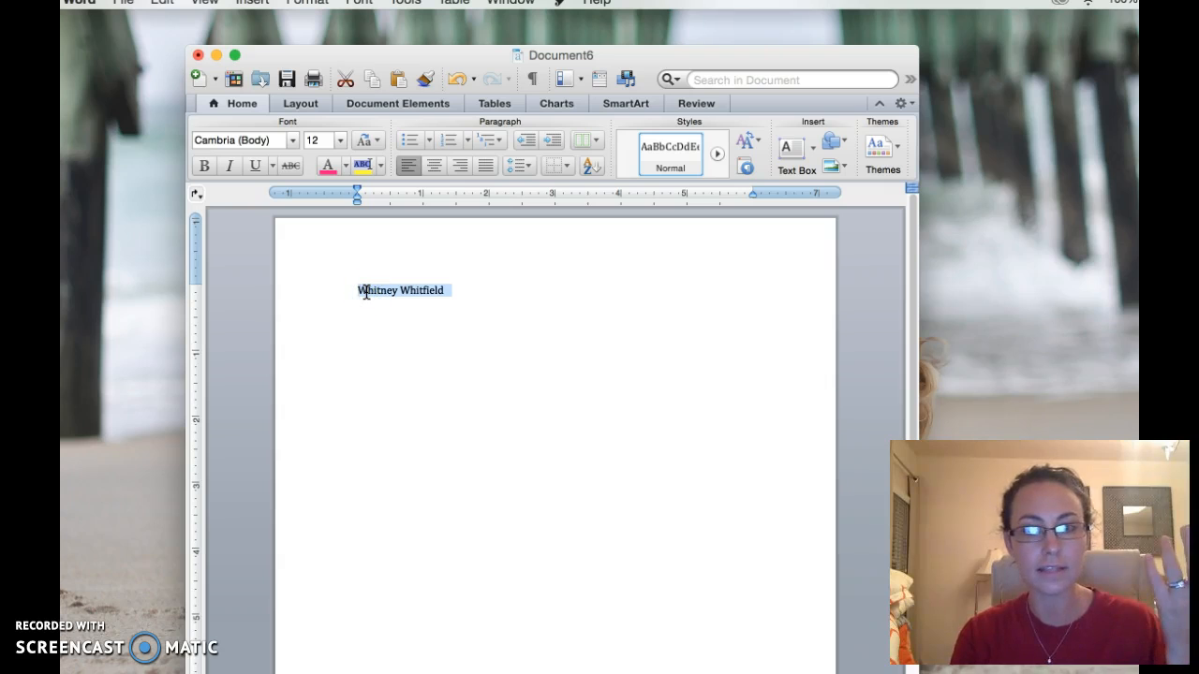
{"action": "left_click", "coordinate": [495, 288]}
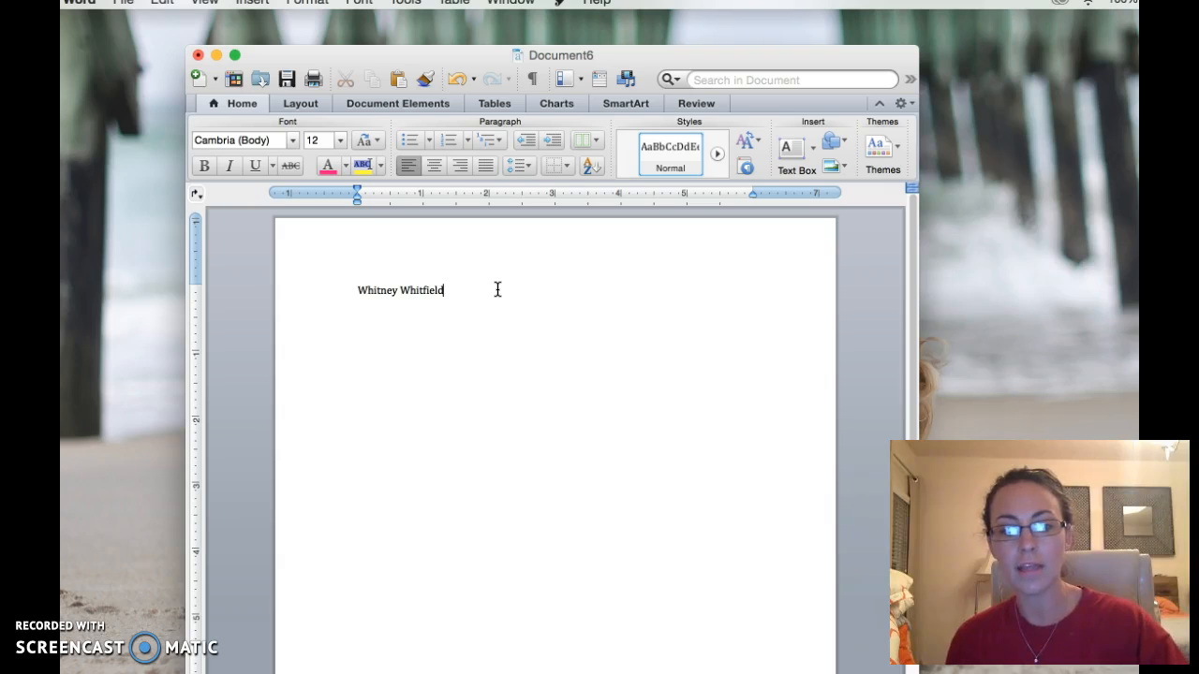
{"action": "key", "text": "super+a"}
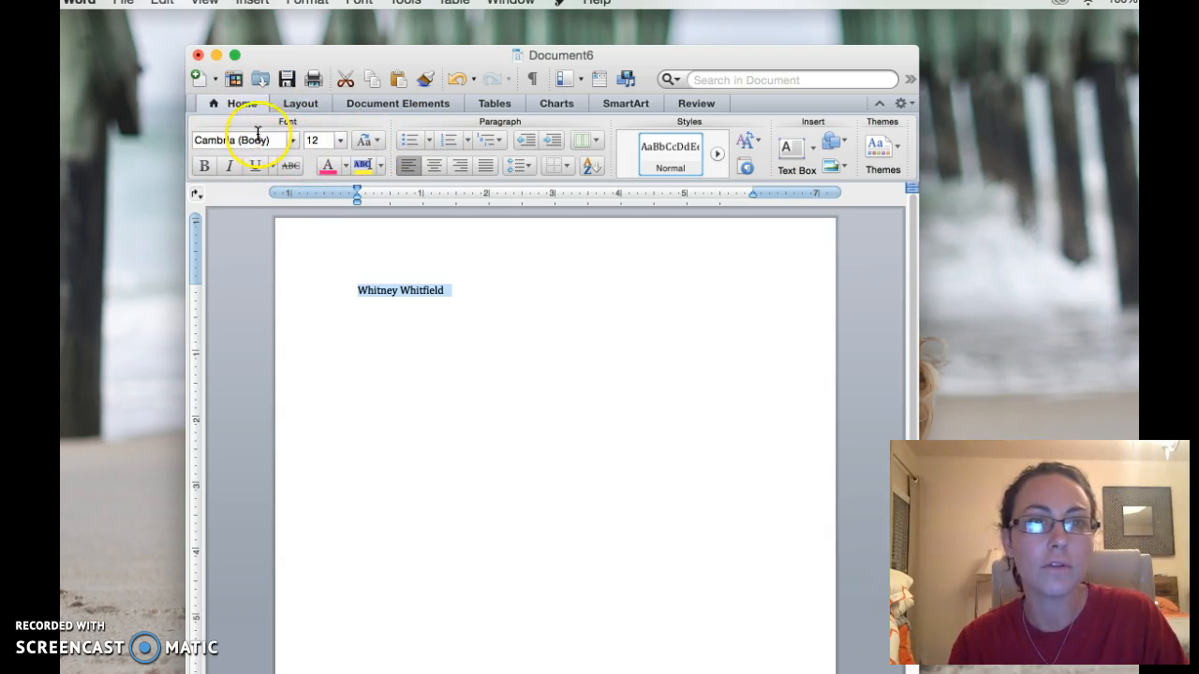
{"action": "left_click", "coordinate": [300, 103]}
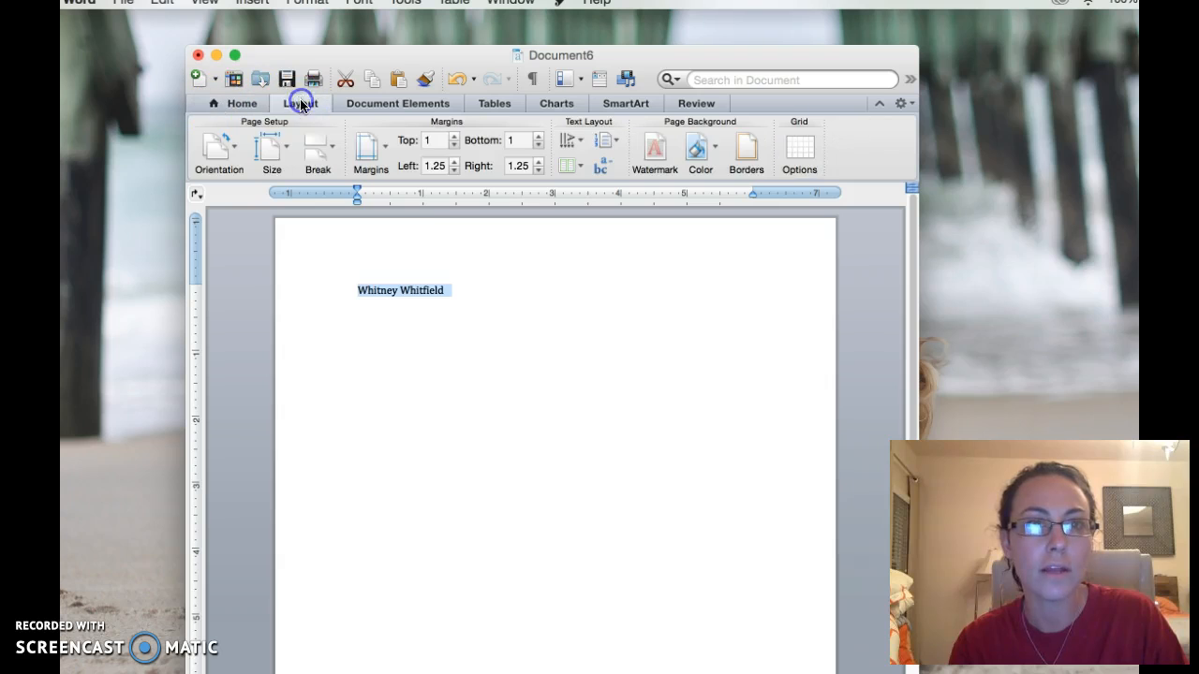
{"action": "left_click", "coordinate": [439, 103]}
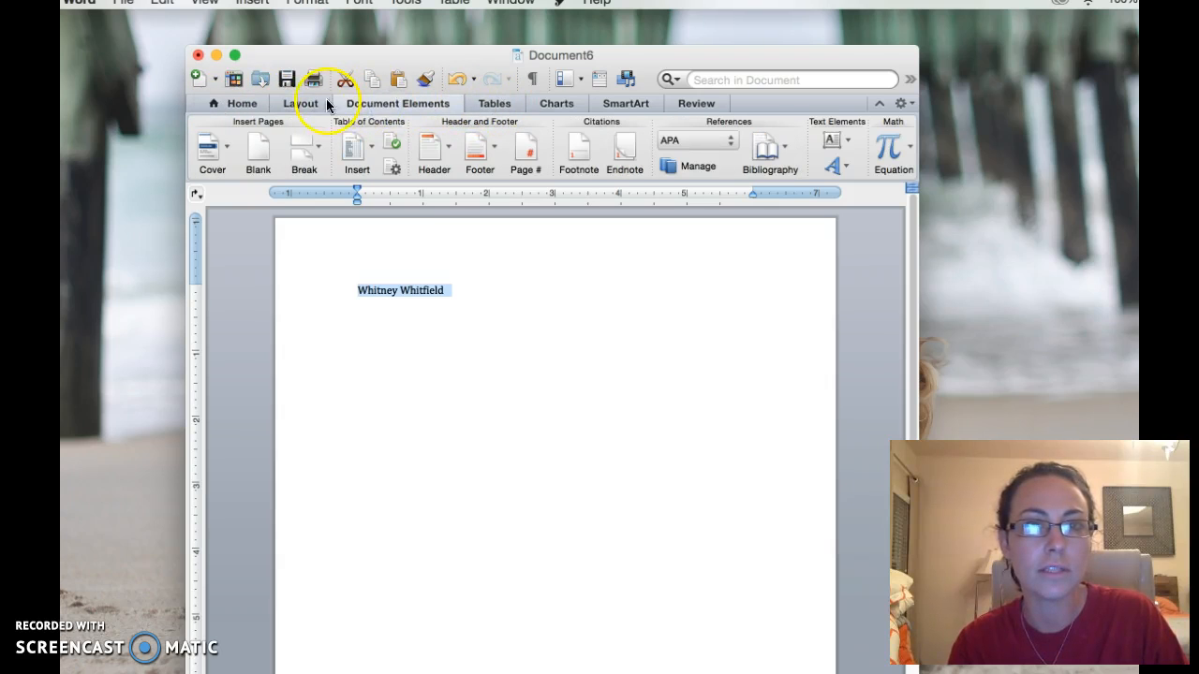
{"action": "left_click", "coordinate": [301, 103]}
{"action": "left_click", "coordinate": [402, 105]}
{"action": "left_click", "coordinate": [299, 103]}
{"action": "left_click", "coordinate": [397, 103]}
{"action": "left_click", "coordinate": [495, 103]}
{"action": "left_click", "coordinate": [440, 101]}
{"action": "left_click", "coordinate": [300, 103]}
{"action": "left_click", "coordinate": [234, 106]}
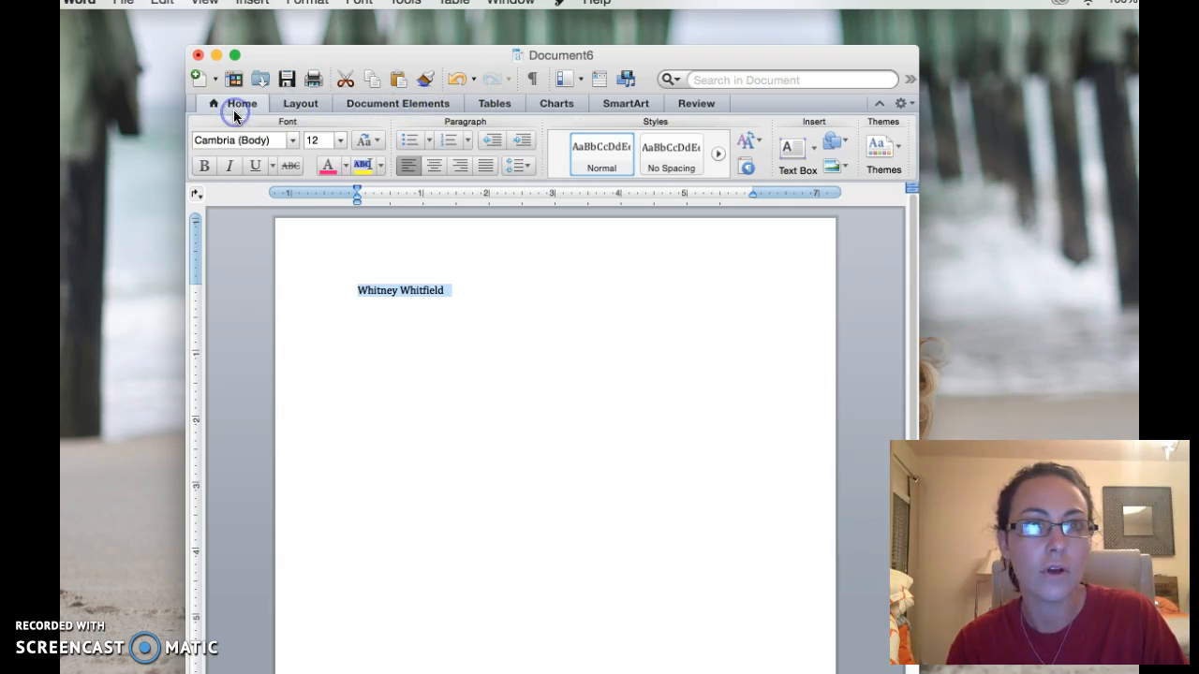
Set the name's font to Chalkduster at 82 pt.
{"action": "left_click", "coordinate": [292, 140]}
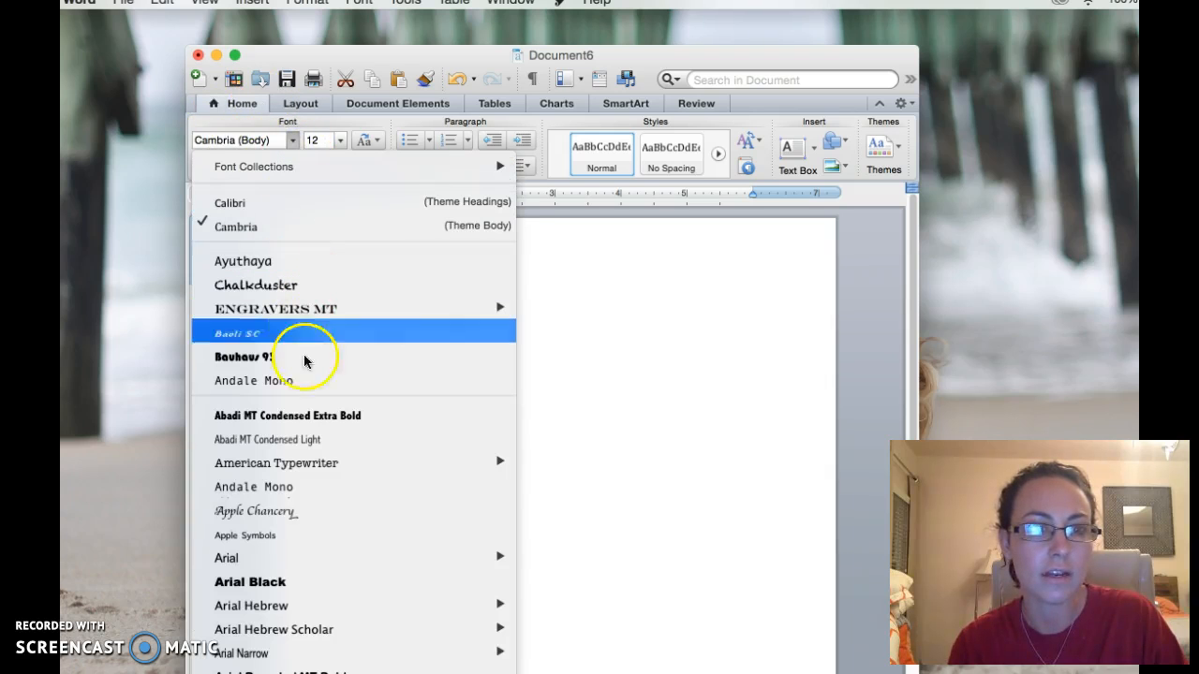
{"action": "left_click", "coordinate": [281, 293]}
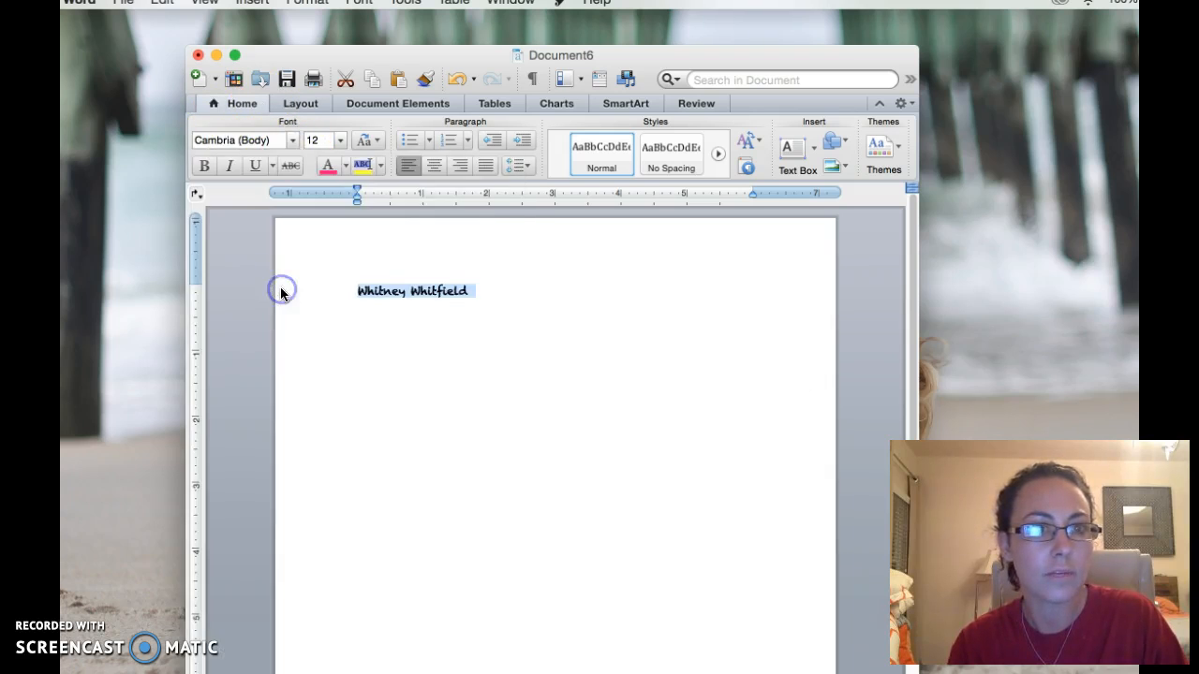
{"action": "left_click", "coordinate": [340, 141]}
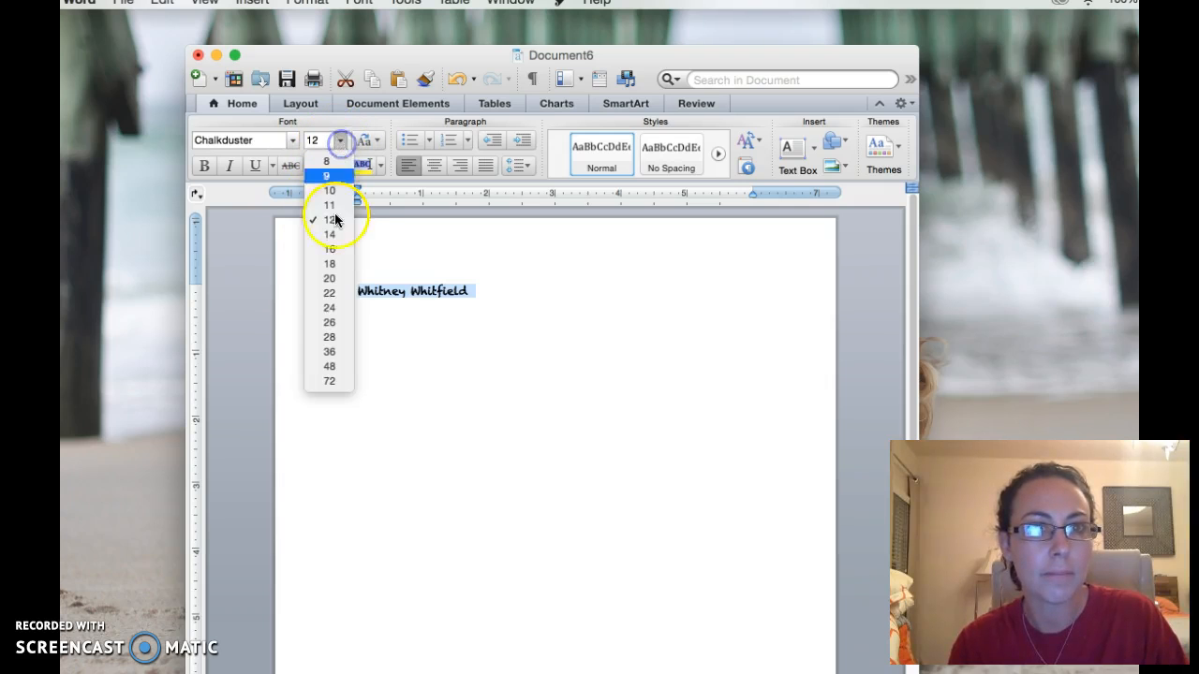
{"action": "left_click", "coordinate": [333, 379]}
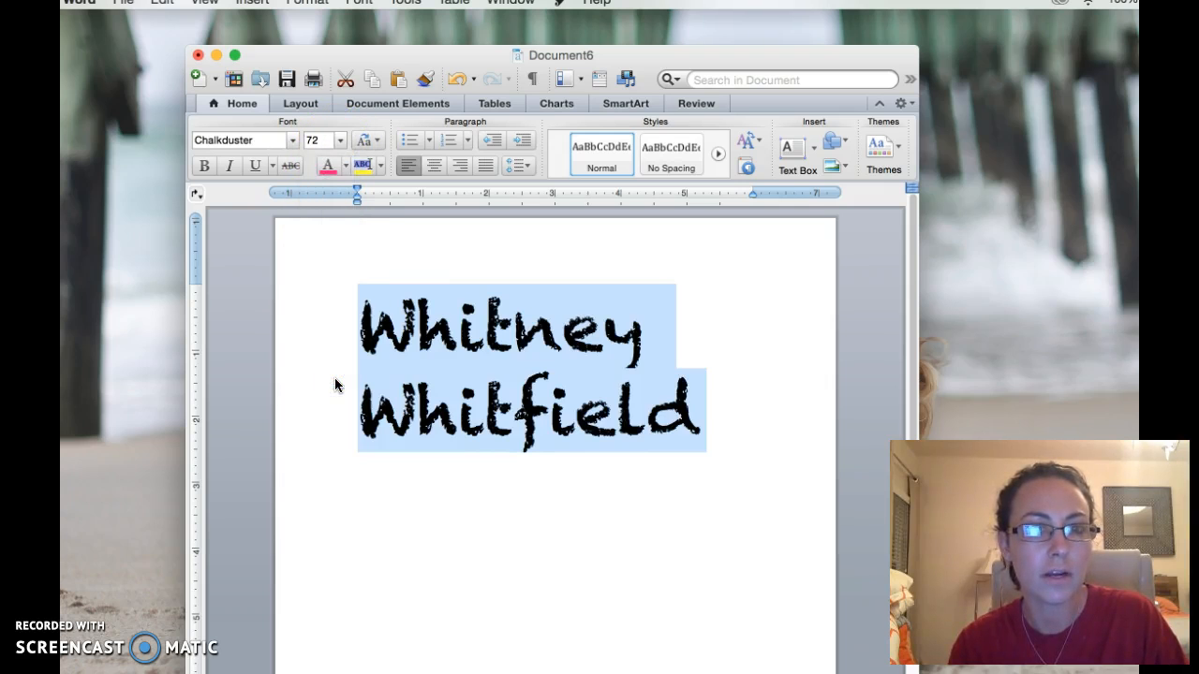
{"action": "left_click", "coordinate": [318, 140]}
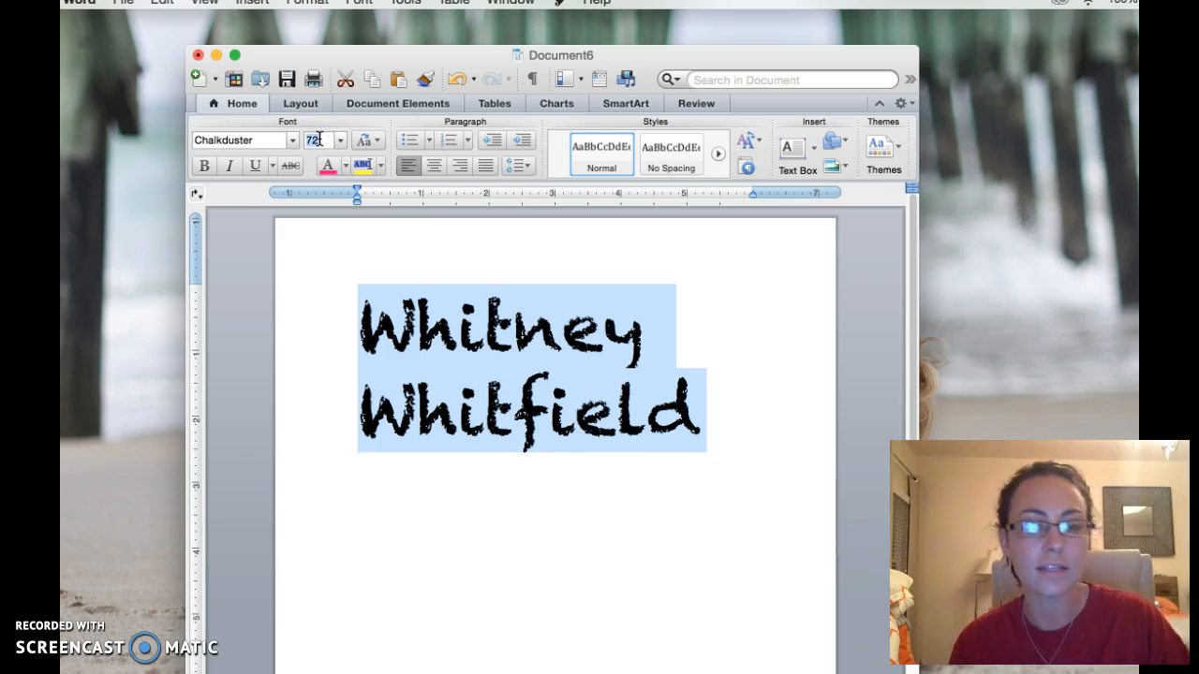
{"action": "key", "text": "Return"}
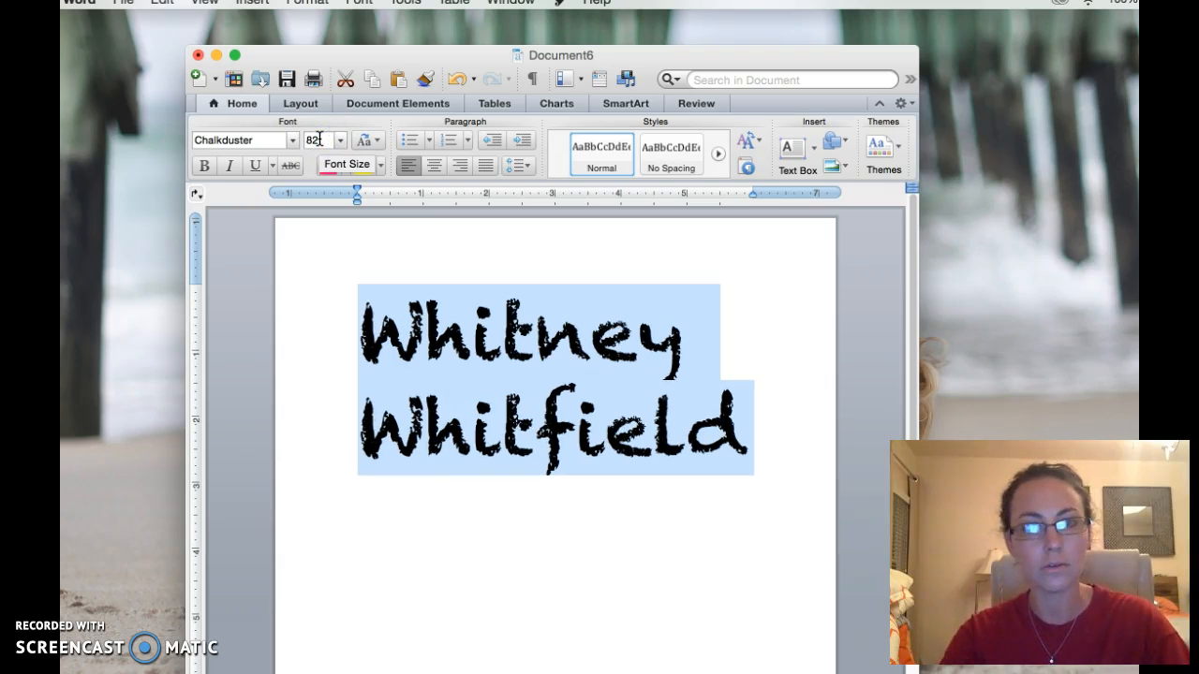
Try 92 pt, undo back to 82 pt, then select all the text.
{"action": "left_click", "coordinate": [316, 140]}
{"action": "type", "text": "92"}
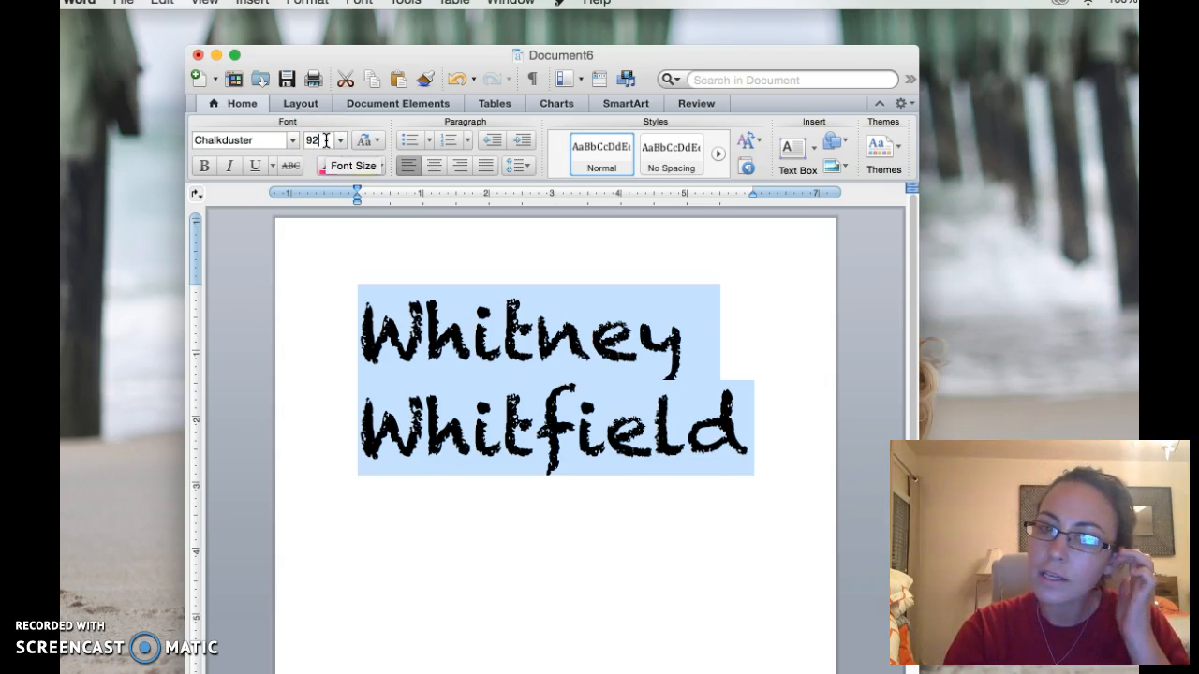
{"action": "key", "text": "Return"}
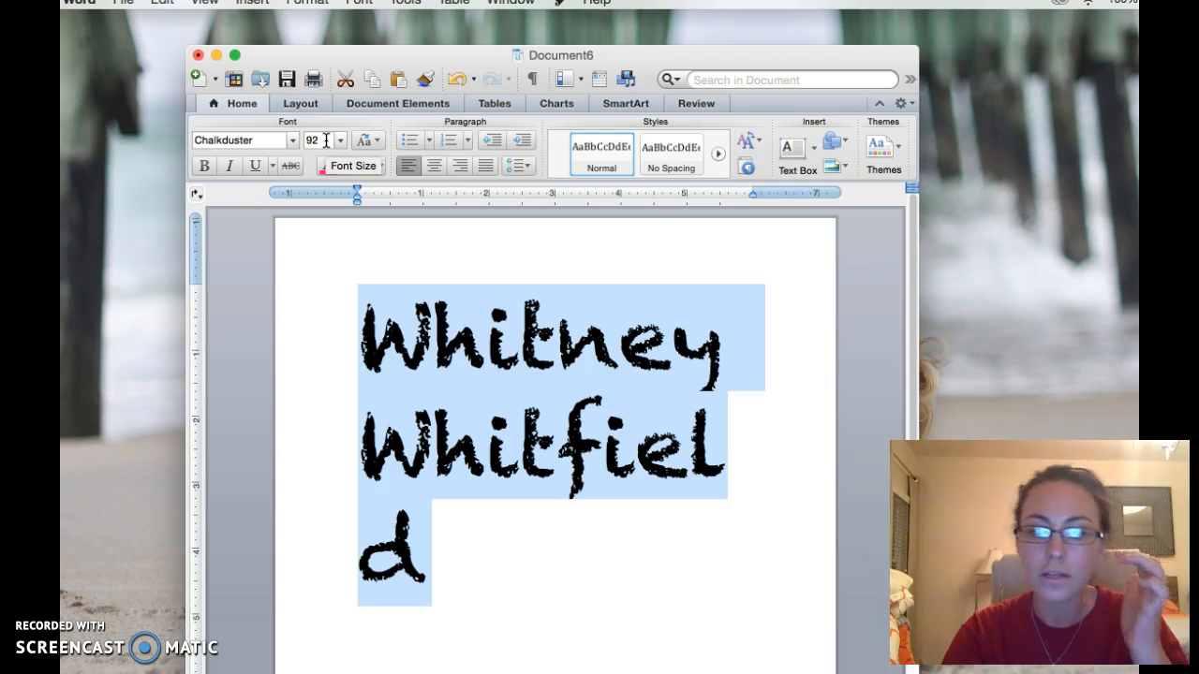
{"action": "key", "text": "super+z"}
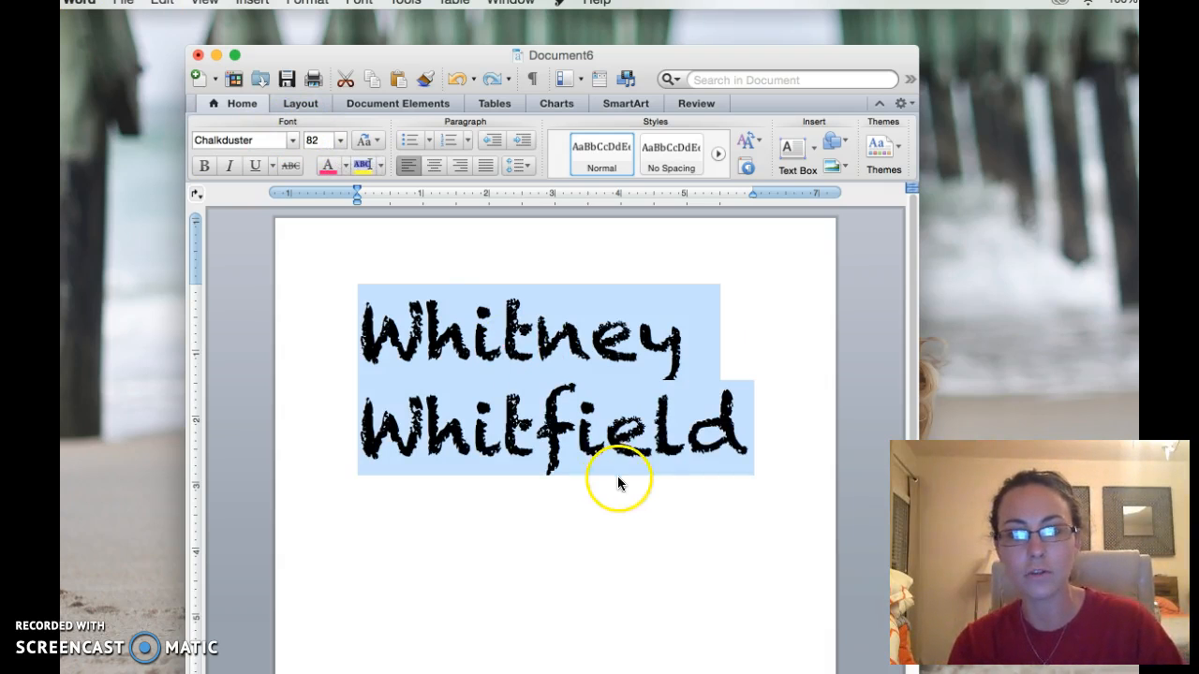
{"action": "left_click", "coordinate": [662, 520]}
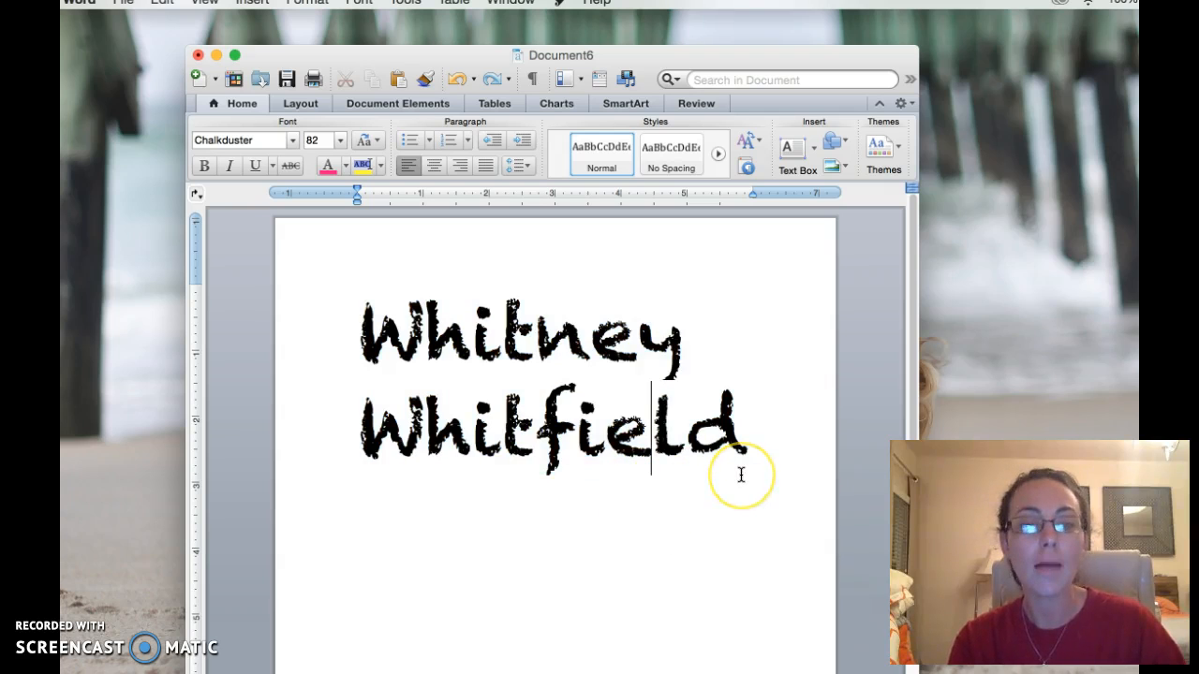
{"action": "key", "text": "super+a"}
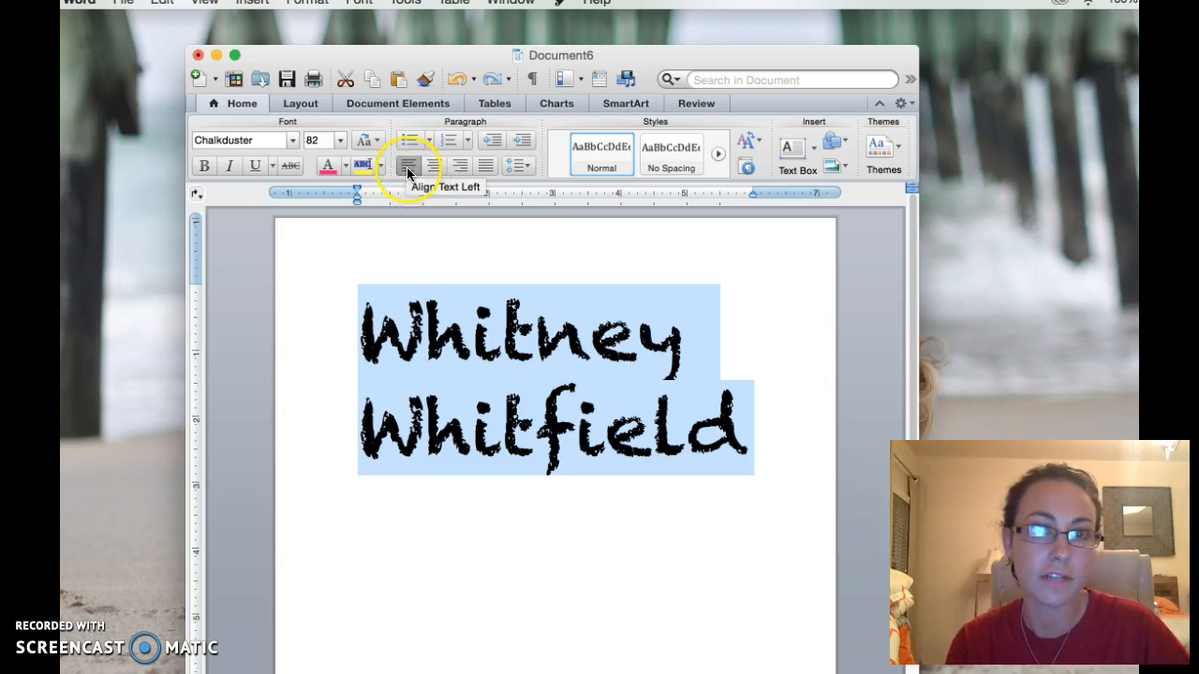
Center the name, color it Strawberry pink, and underline both lines.
{"action": "left_click", "coordinate": [436, 165]}
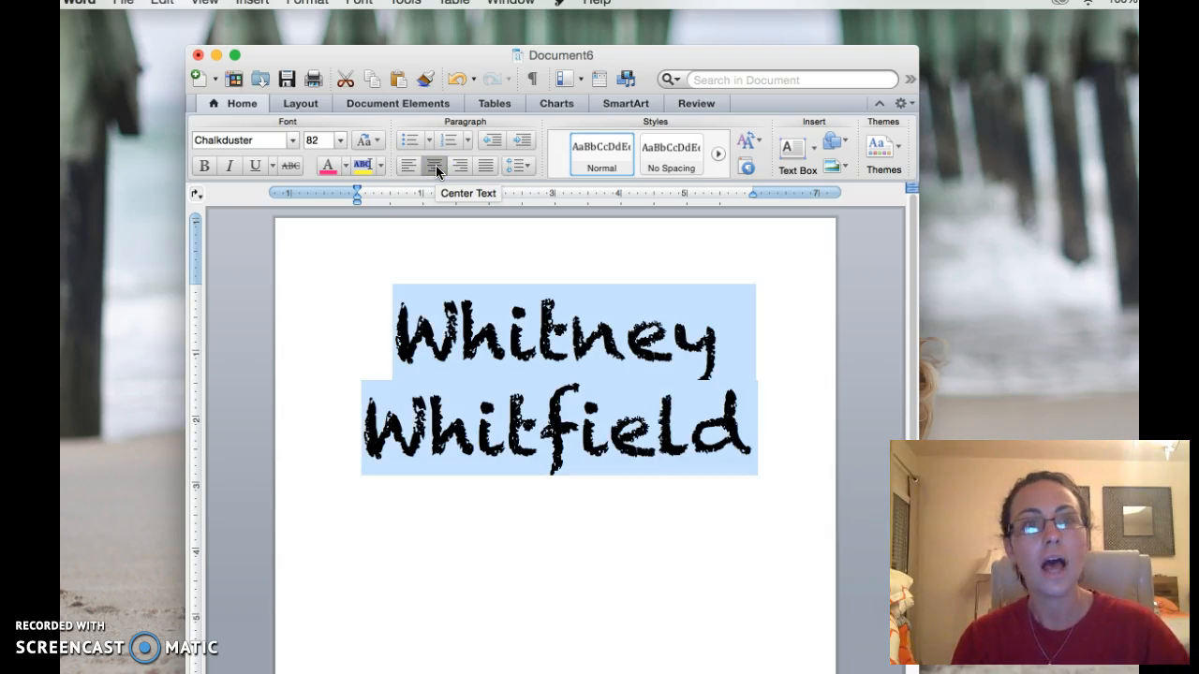
{"action": "left_click", "coordinate": [345, 166]}
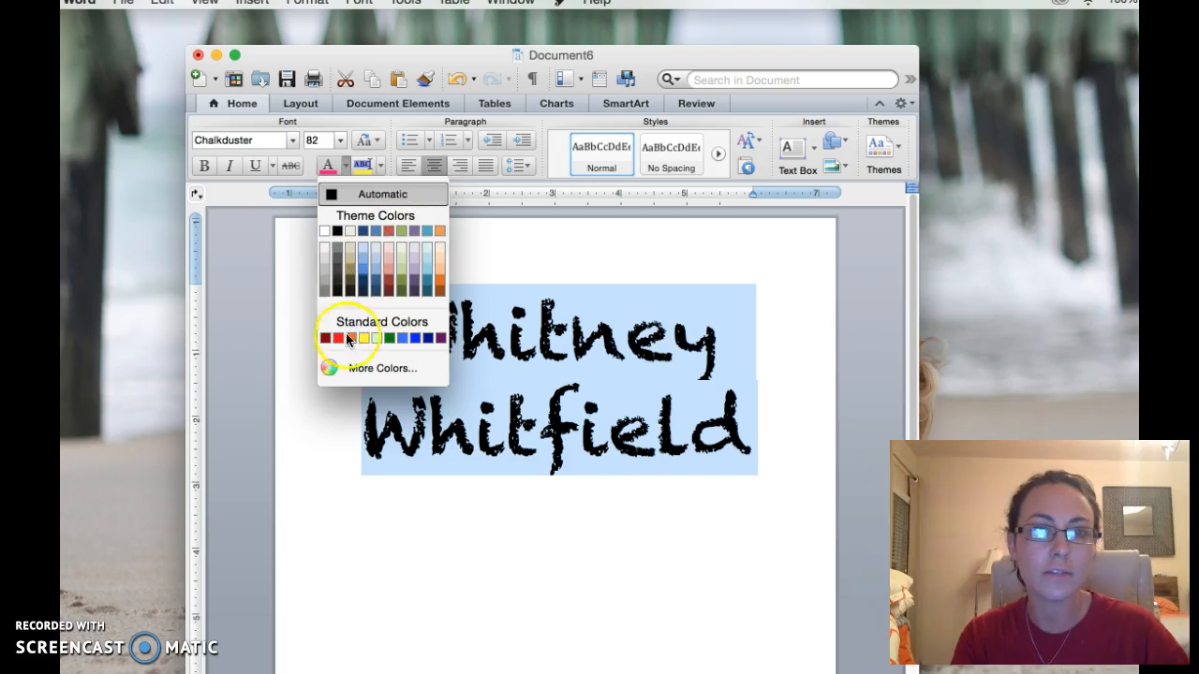
{"action": "left_click", "coordinate": [333, 370]}
{"action": "left_click", "coordinate": [709, 281]}
{"action": "left_click", "coordinate": [731, 456]}
{"action": "left_click", "coordinate": [703, 541]}
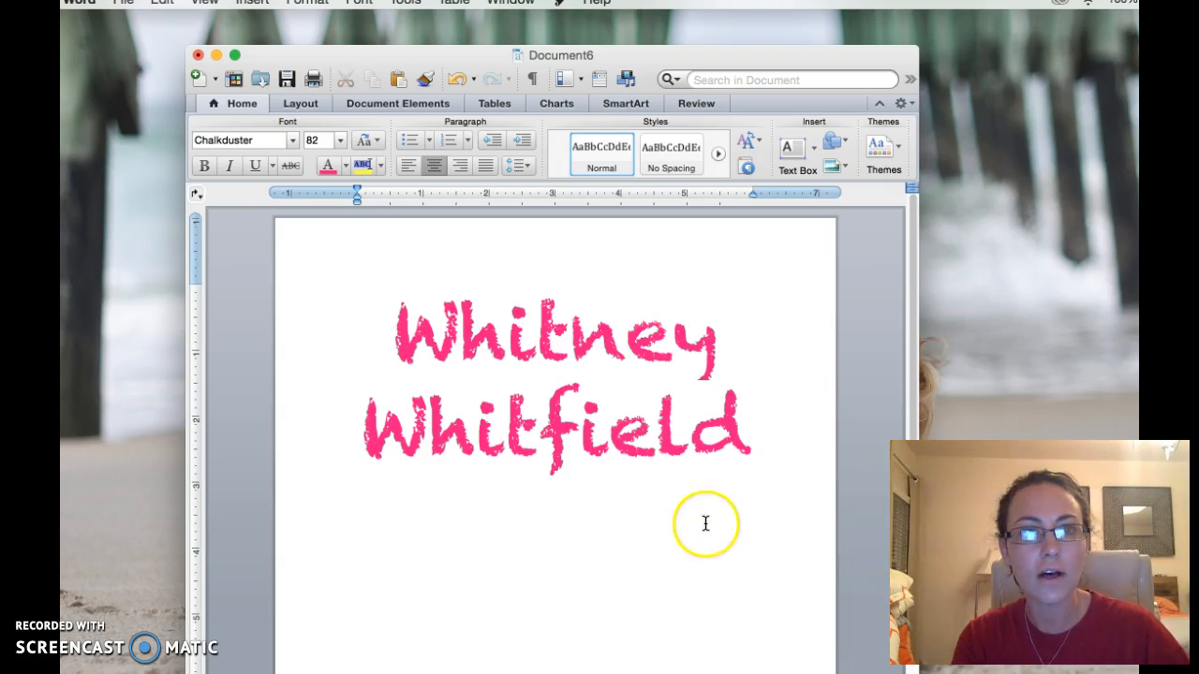
{"action": "left_click_drag", "start_coordinate": [763, 471], "coordinate": [460, 316]}
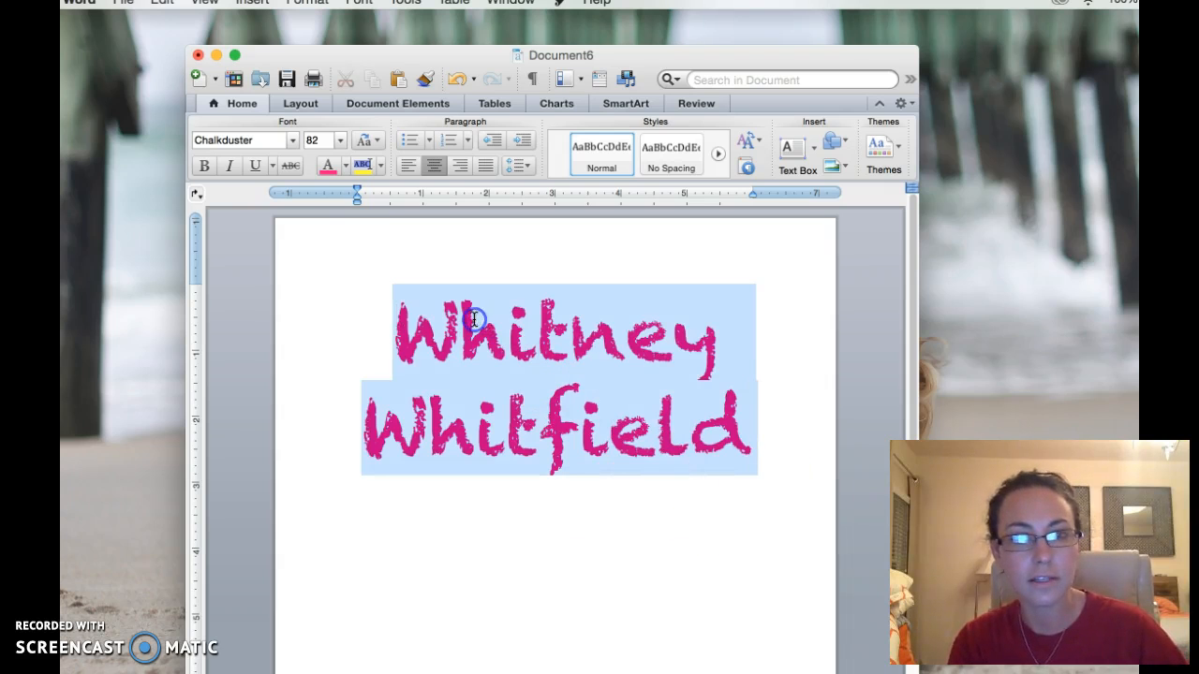
{"action": "left_click", "coordinate": [255, 166]}
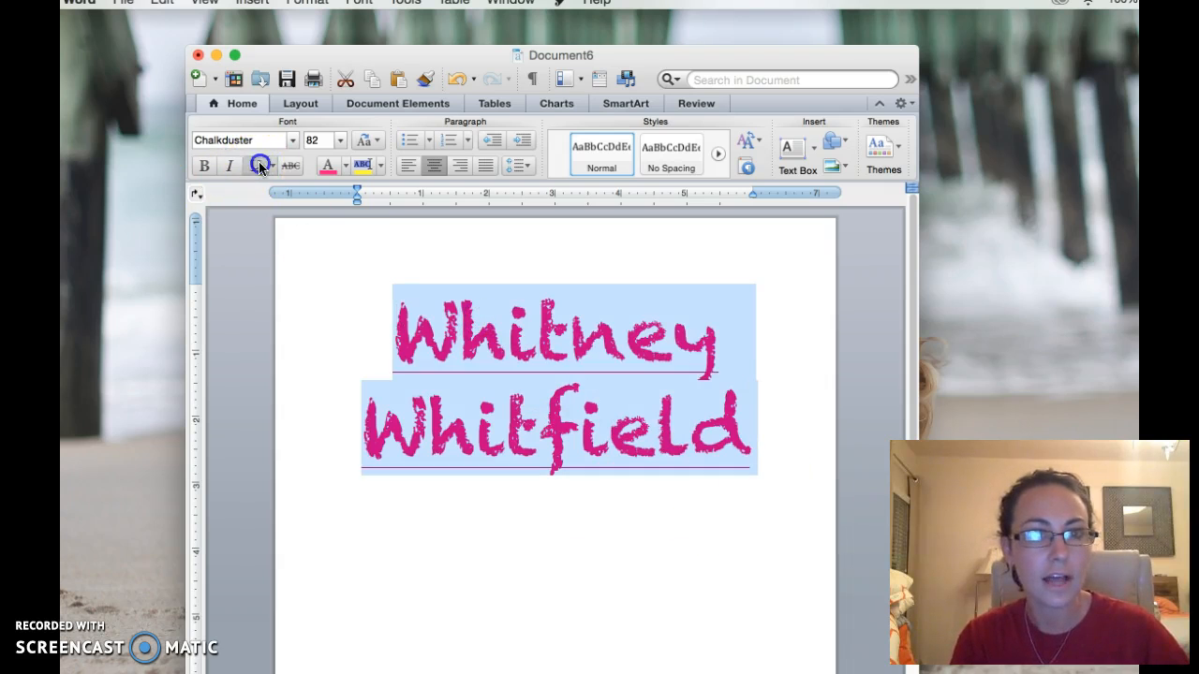
{"action": "left_click", "coordinate": [450, 554]}
Recolor only the first line of the name in lighter Carnation pink.
{"action": "left_click_drag", "start_coordinate": [717, 335], "coordinate": [403, 339]}
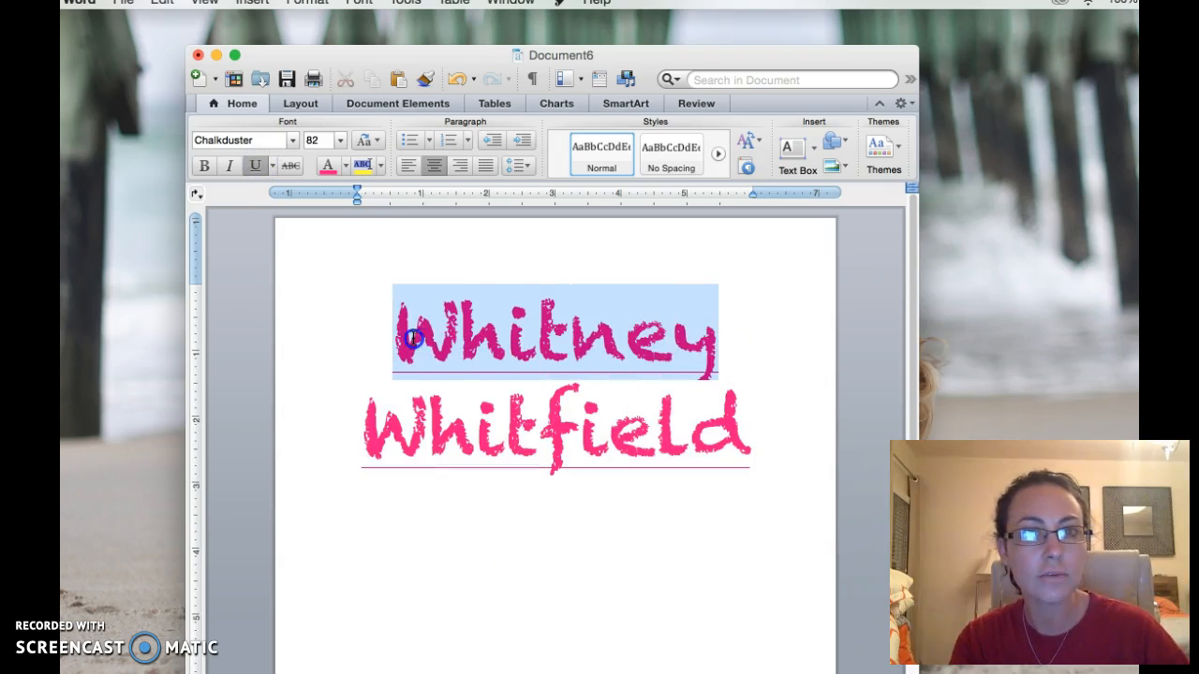
{"action": "left_click", "coordinate": [345, 166]}
{"action": "left_click", "coordinate": [364, 368]}
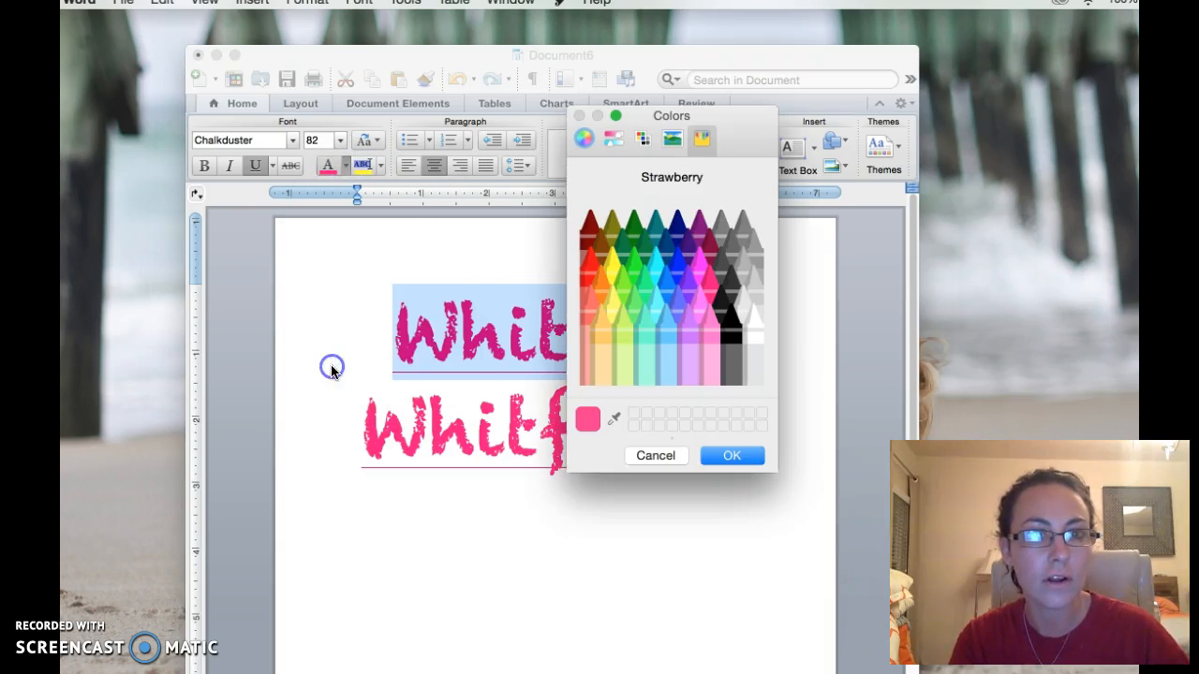
{"action": "left_click", "coordinate": [711, 328]}
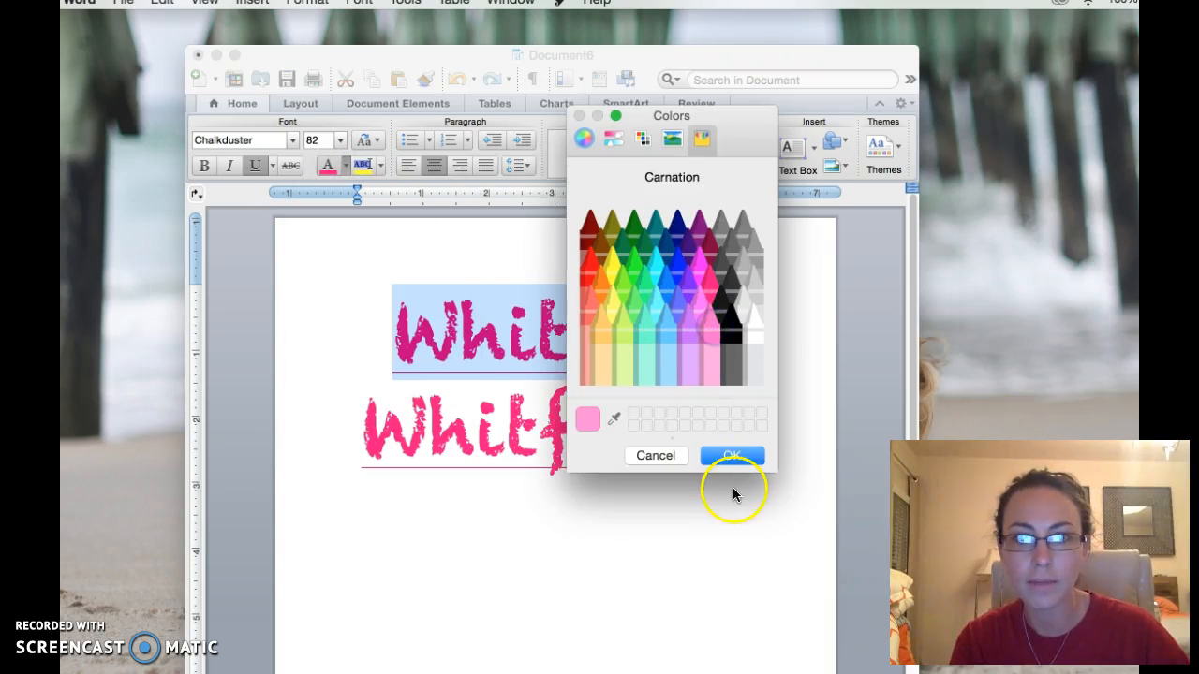
{"action": "left_click", "coordinate": [734, 455]}
{"action": "left_click", "coordinate": [724, 562]}
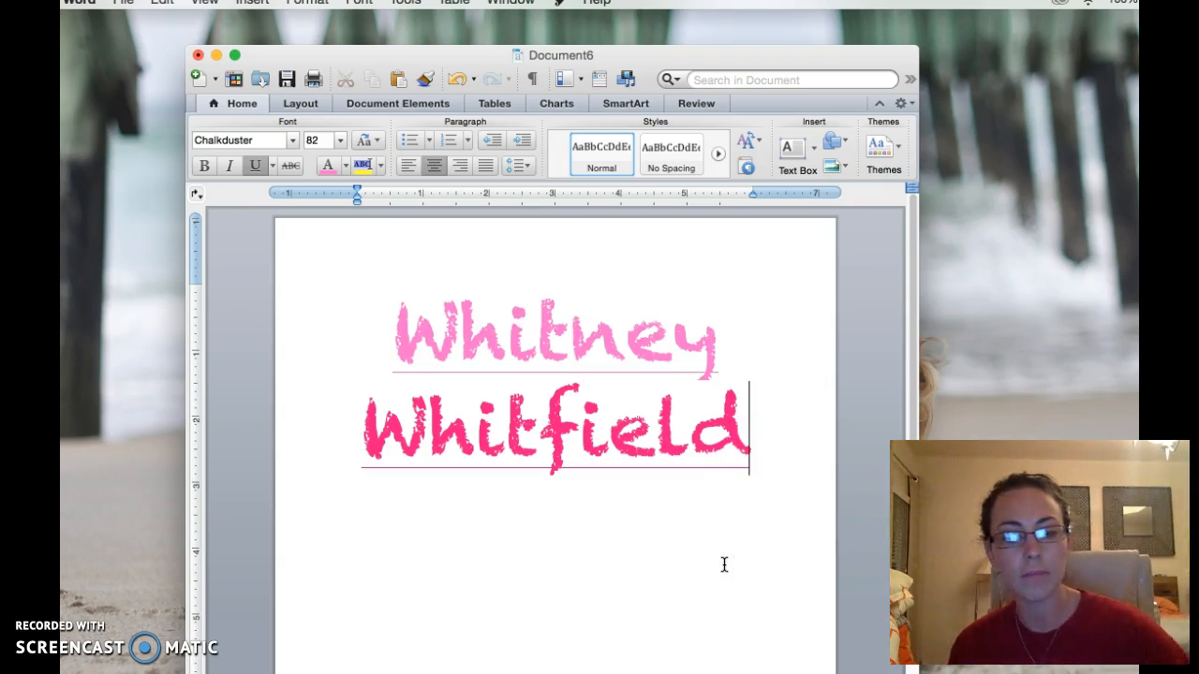
Delete the whole name, leaving an empty page with the cursor on it.
{"action": "key", "text": "super+a"}
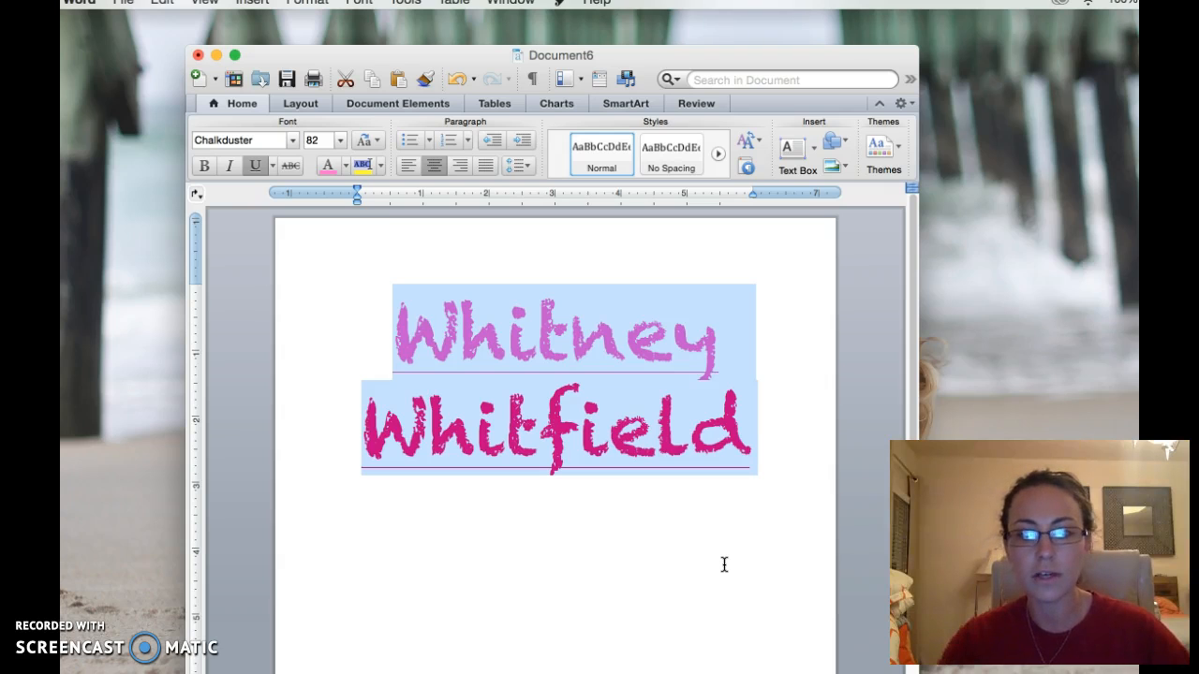
{"action": "key", "text": "BackSpace"}
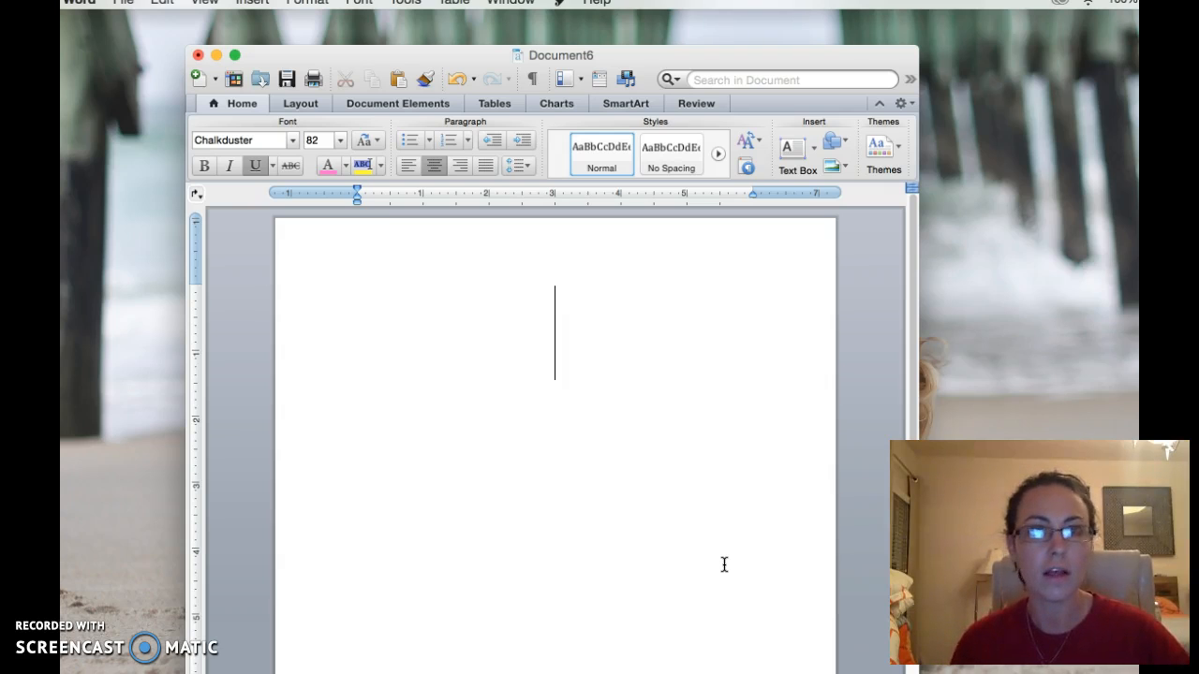
{"action": "left_click", "coordinate": [556, 383]}
{"action": "left_click", "coordinate": [393, 269]}
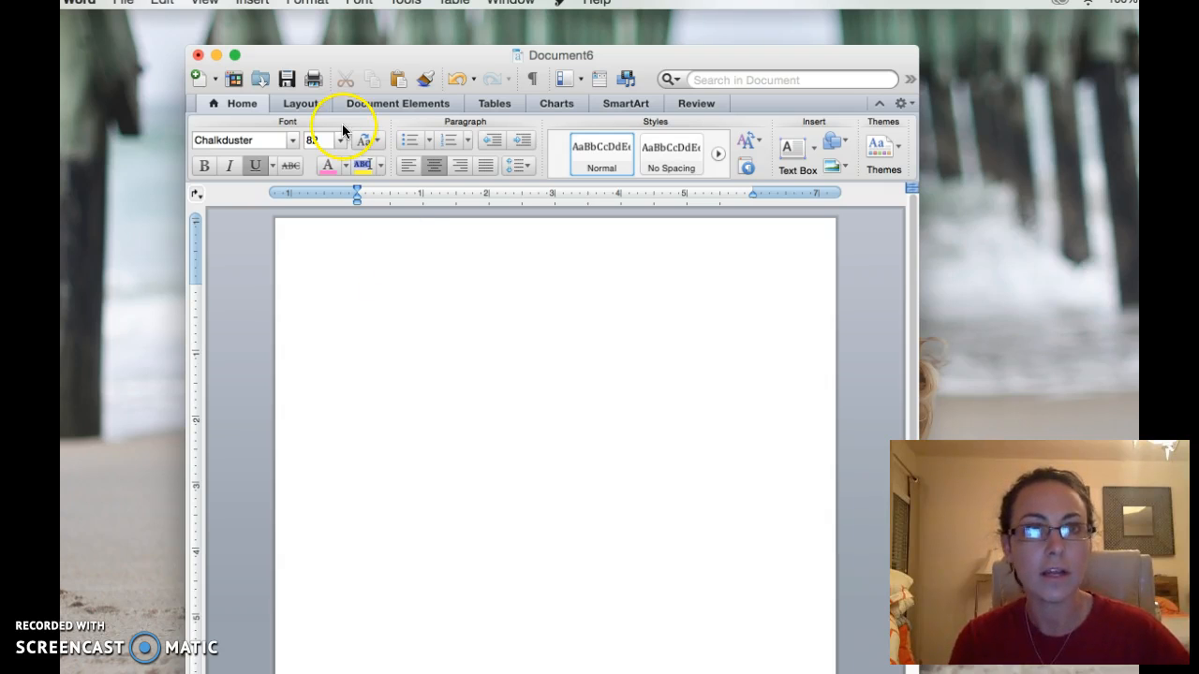
Insert a 3x3 table at the top, then type and erase test text in it.
{"action": "left_click", "coordinate": [252, 2]}
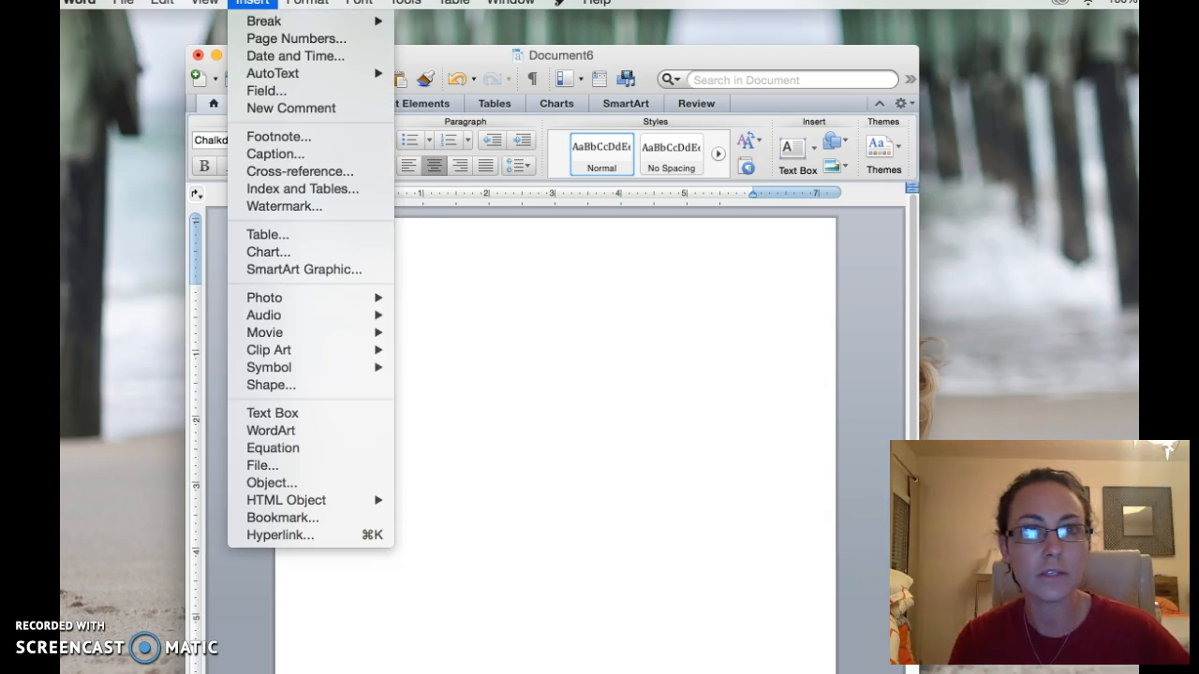
{"action": "left_click", "coordinate": [268, 235]}
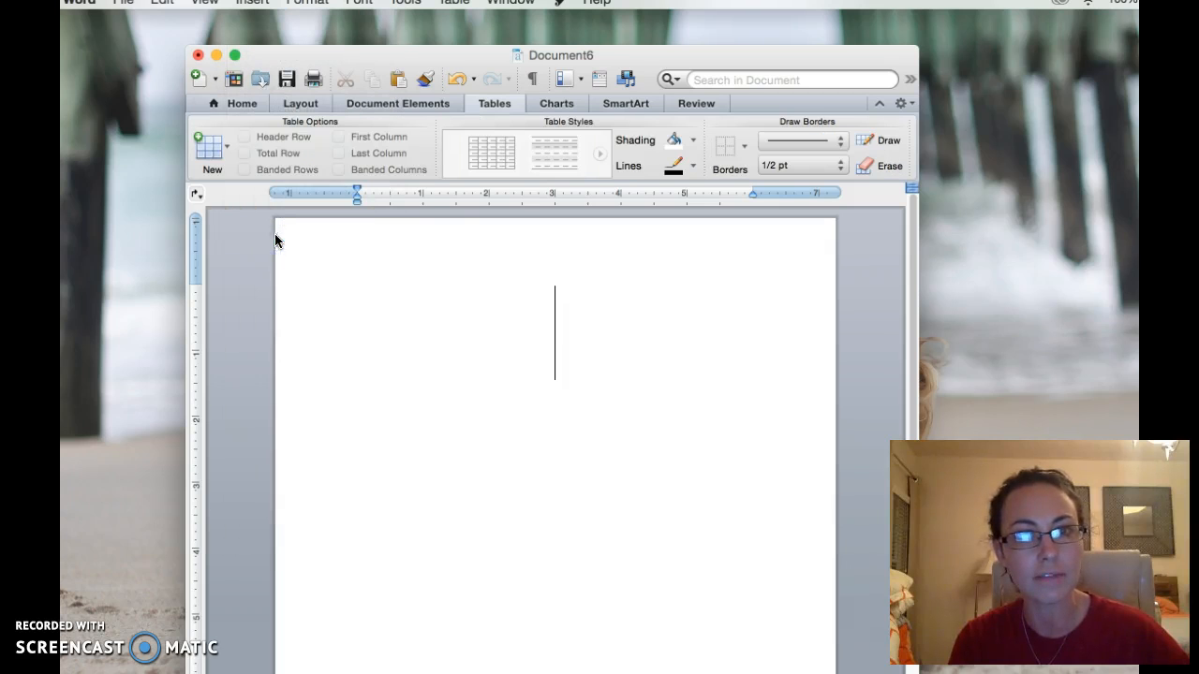
{"action": "left_click", "coordinate": [228, 147]}
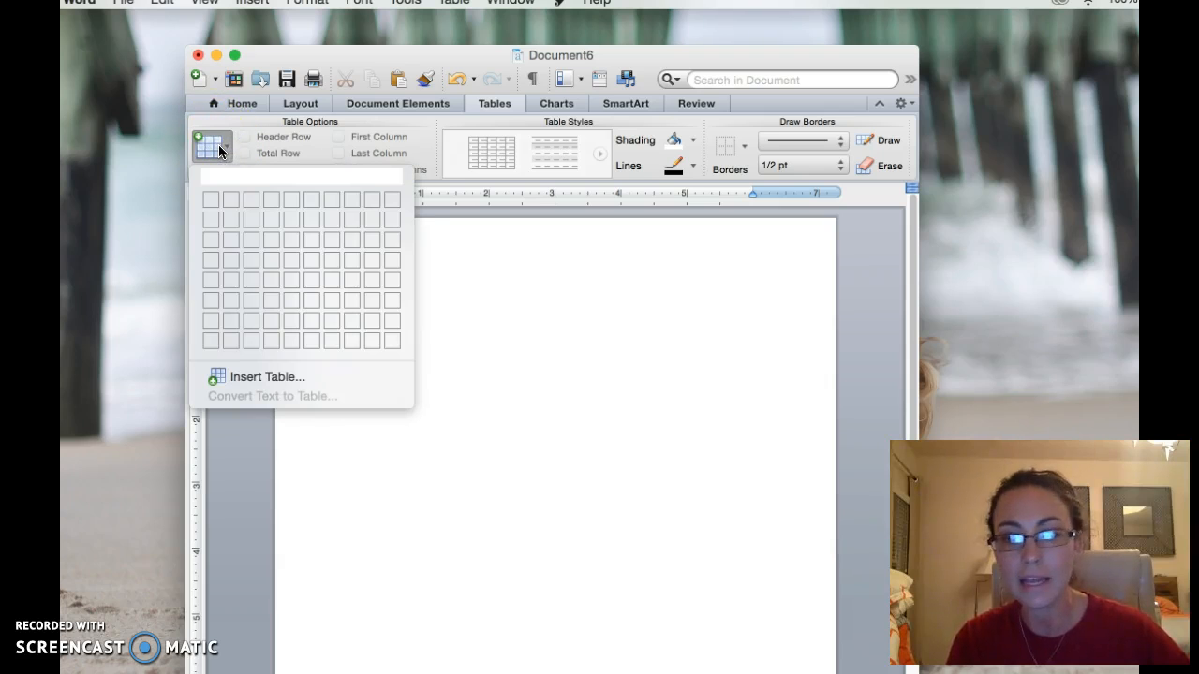
{"action": "left_click", "coordinate": [251, 240]}
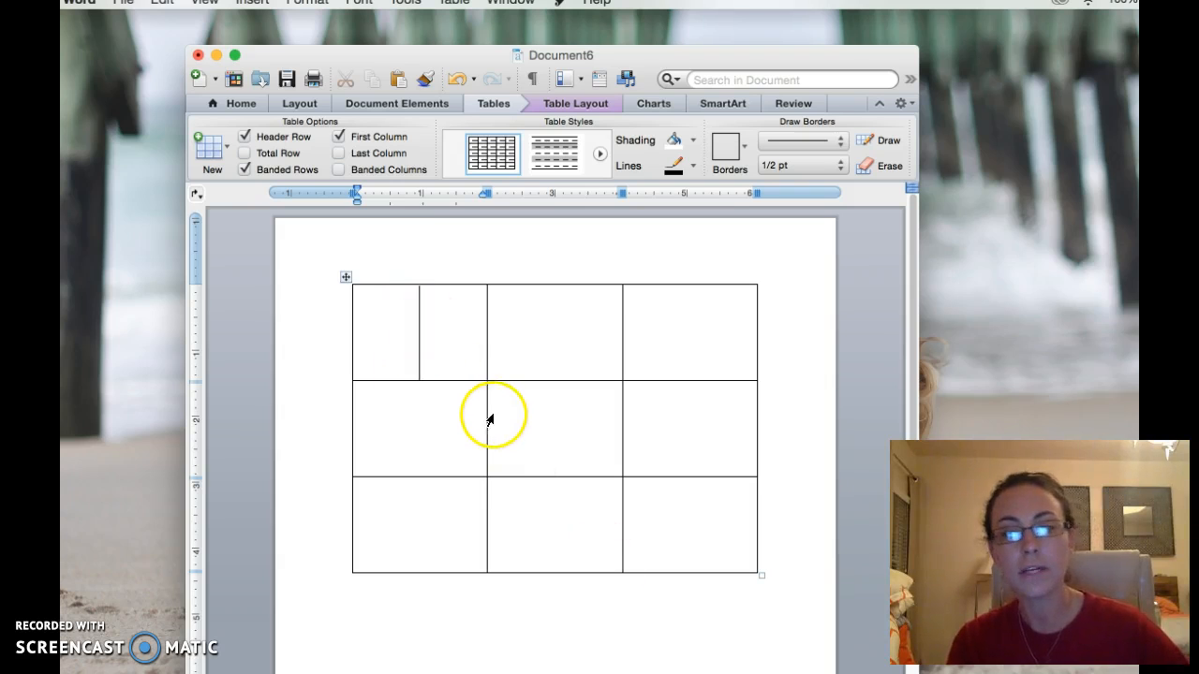
{"action": "type", "text": "hdksksksj"}
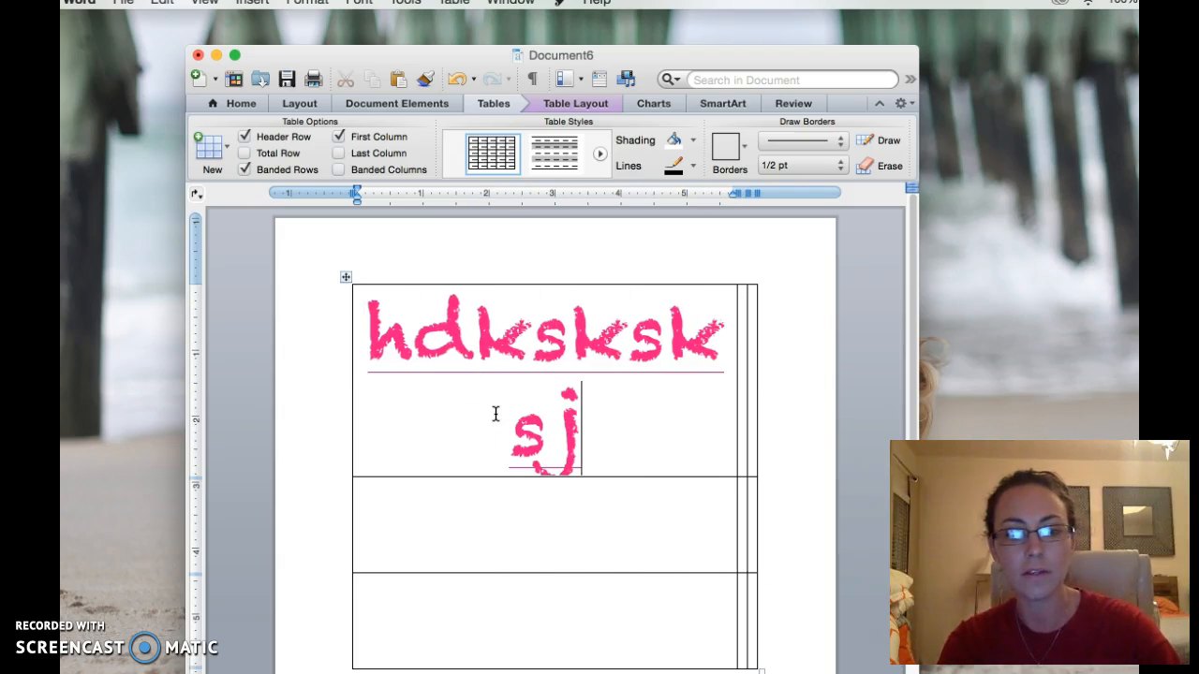
{"action": "key", "text": "BackSpace"}
{"action": "key", "text": "BackSpace"}
{"action": "key", "text": "BackSpace"}
{"action": "key", "text": "BackSpace"}
{"action": "key", "text": "BackSpace"}
{"action": "key", "text": "BackSpace"}
{"action": "key", "text": "BackSpace"}
{"action": "key", "text": "BackSpace"}
{"action": "key", "text": "BackSpace"}
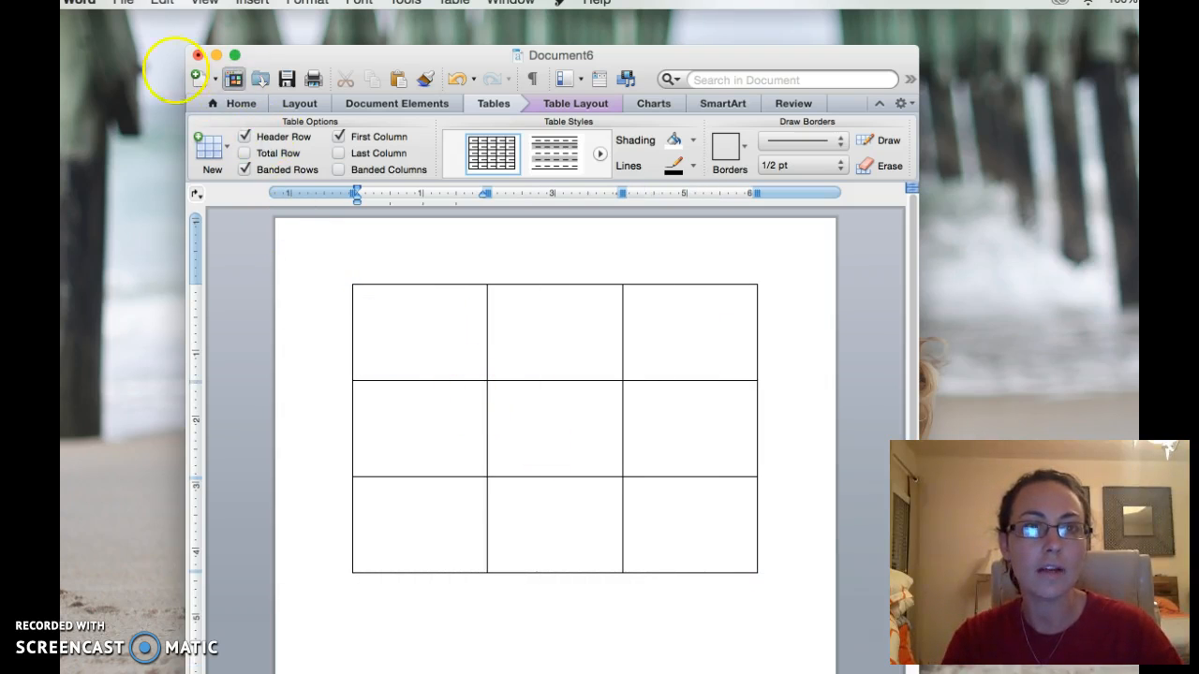
Set the first cell's text to Cambria 11 in automatic black.
{"action": "left_click", "coordinate": [243, 104]}
{"action": "left_click", "coordinate": [340, 140]}
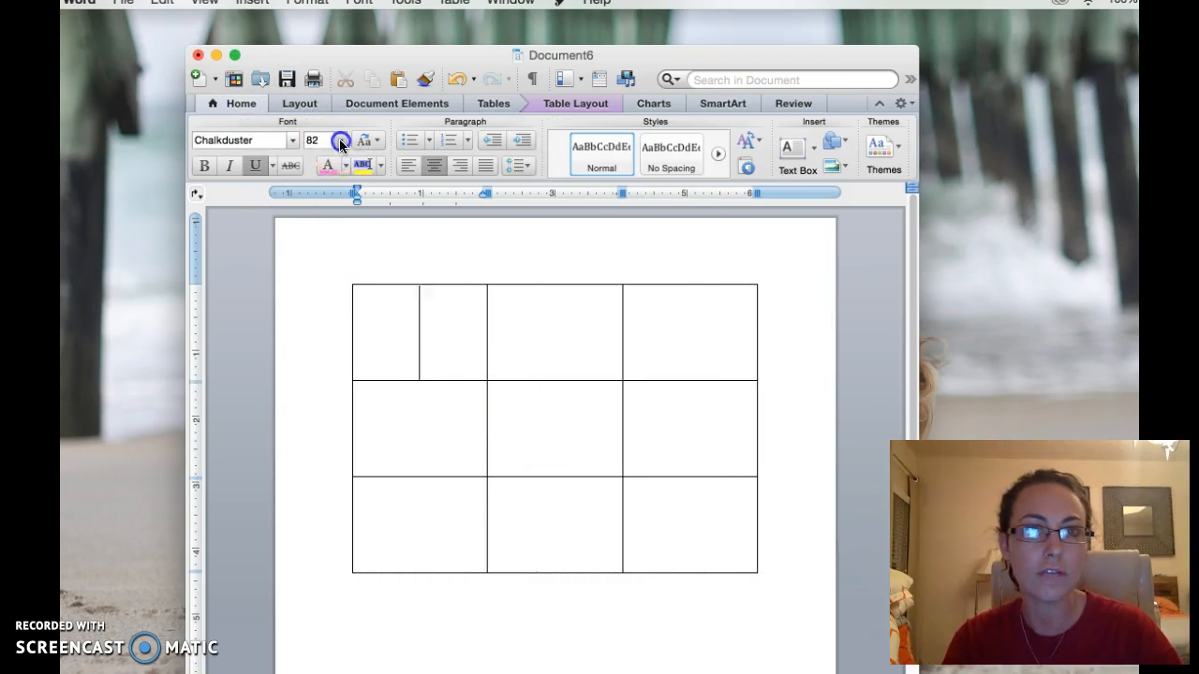
{"action": "left_click", "coordinate": [343, 203]}
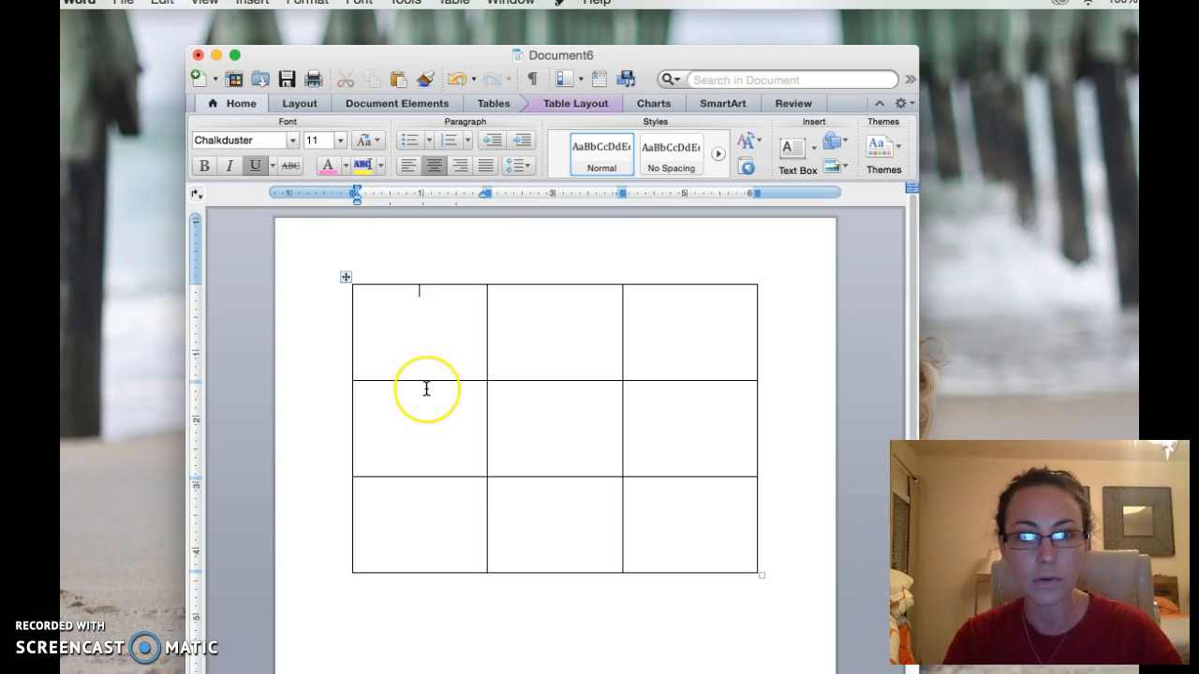
{"action": "left_click", "coordinate": [294, 140]}
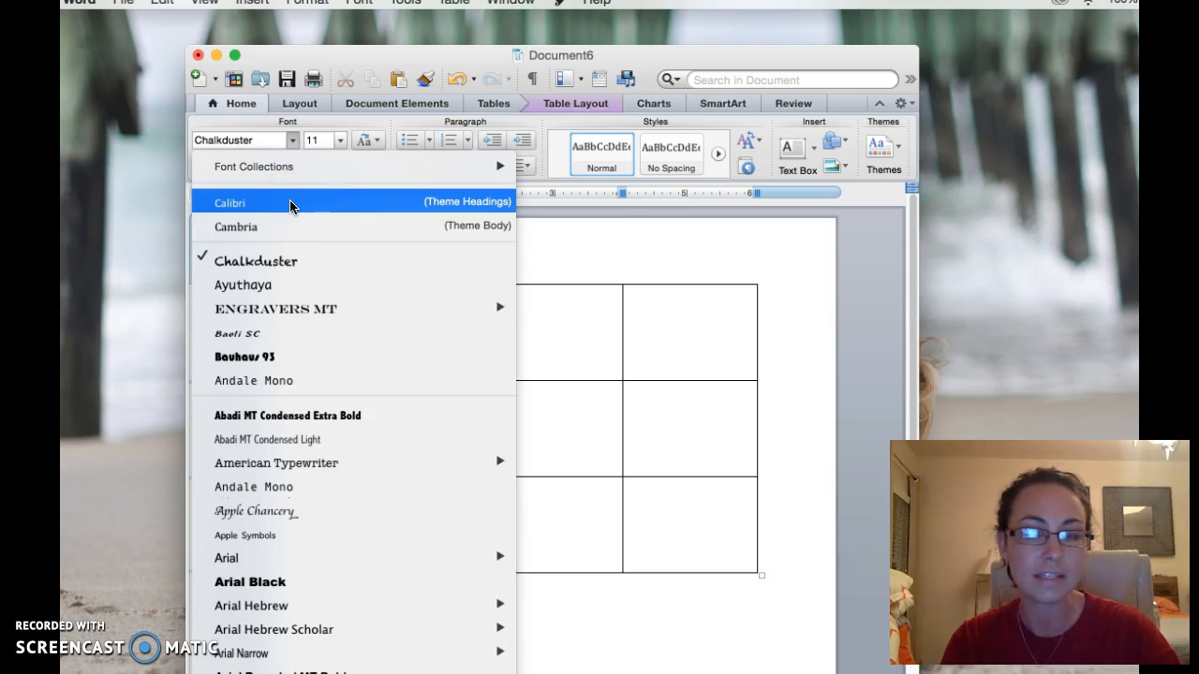
{"action": "left_click", "coordinate": [281, 228]}
{"action": "left_click", "coordinate": [428, 334]}
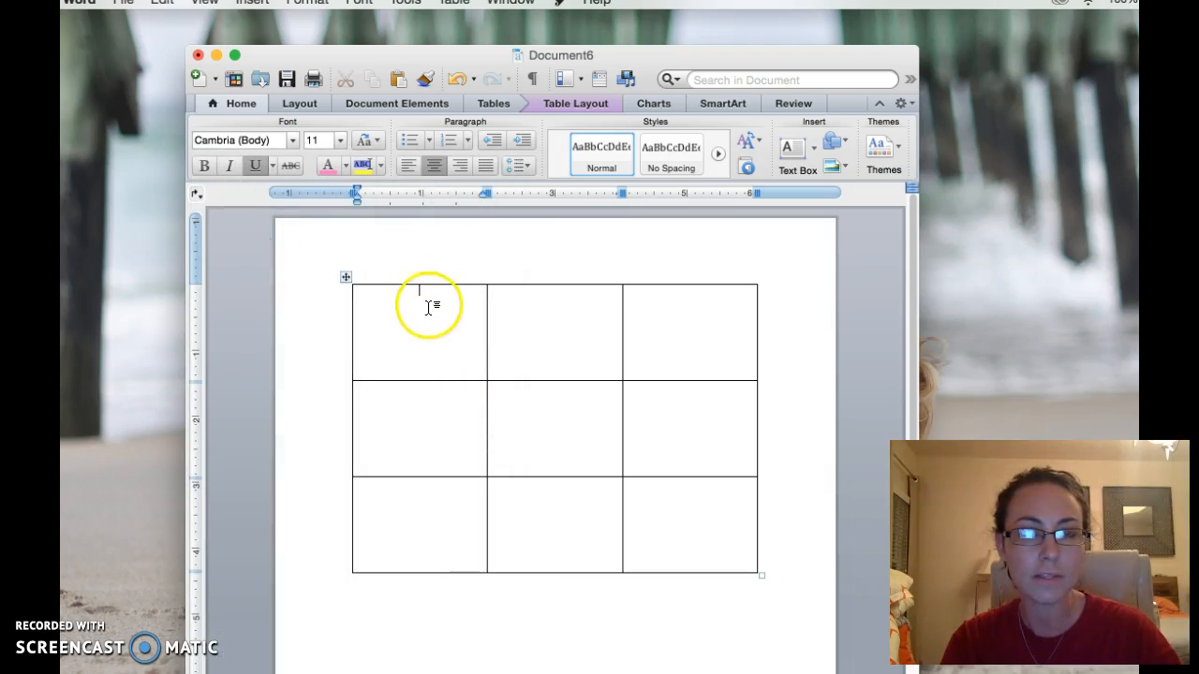
{"action": "left_click", "coordinate": [344, 165]}
{"action": "left_click", "coordinate": [331, 194]}
{"action": "left_click", "coordinate": [422, 333]}
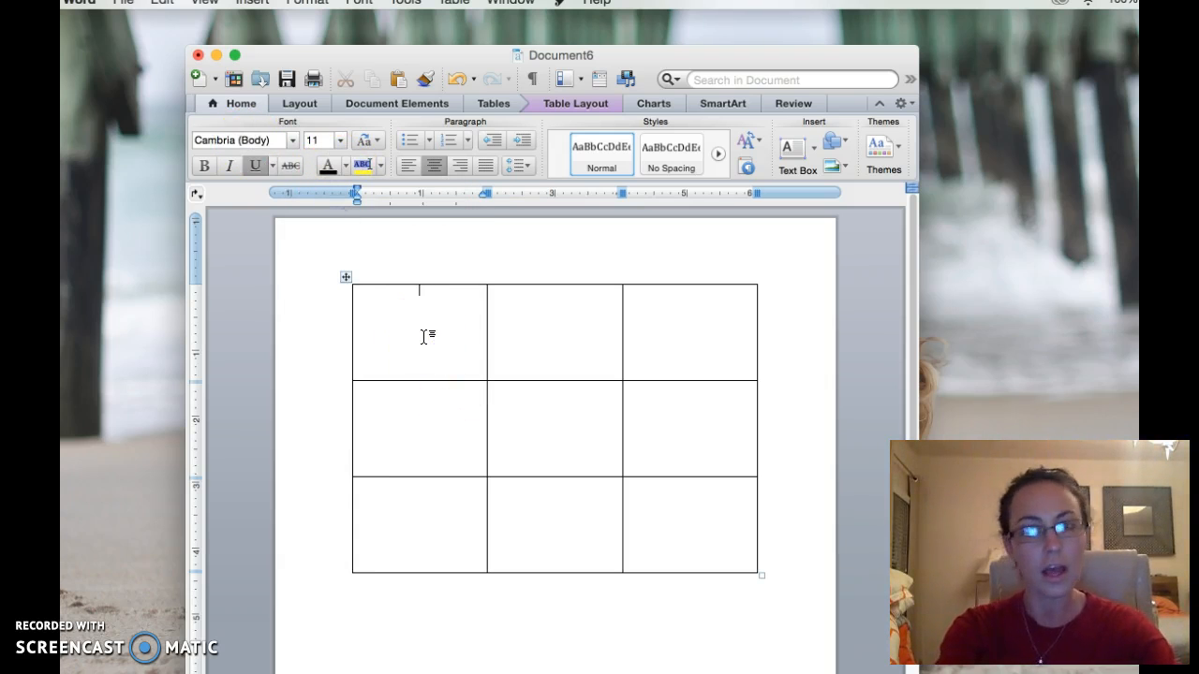
Type "Hi" in the first cell without underline and move to the second cell.
{"action": "type", "text": "H"}
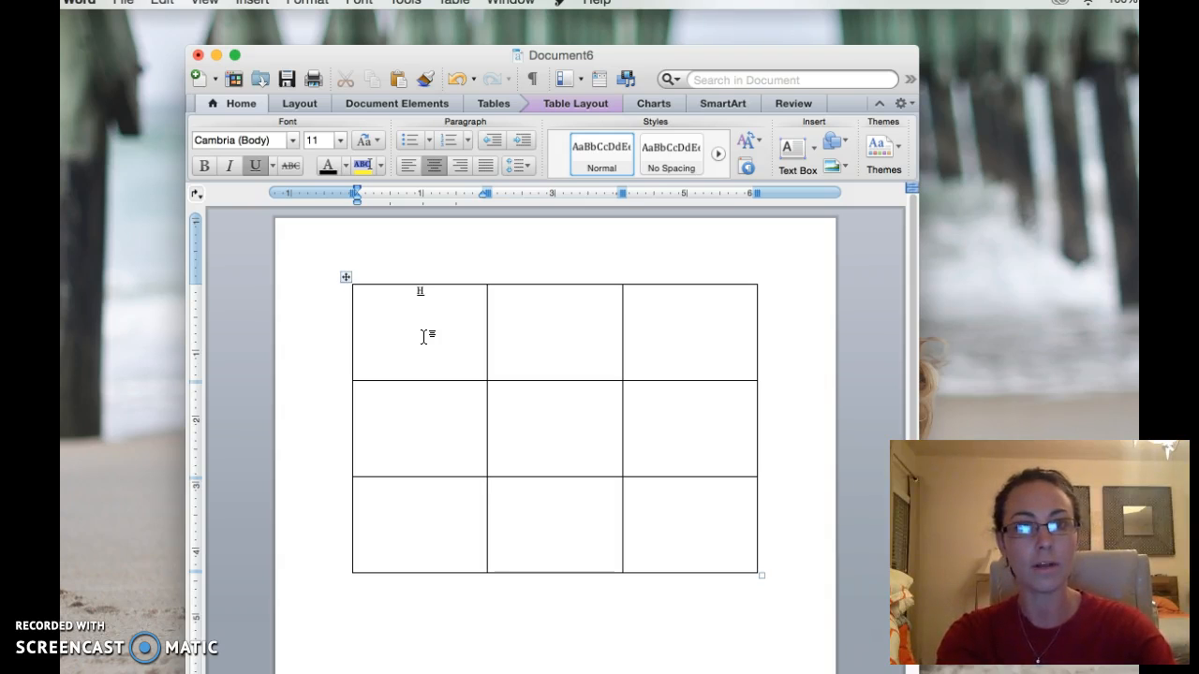
{"action": "key", "text": "BackSpace"}
{"action": "left_click", "coordinate": [255, 166]}
{"action": "type", "text": "Hi guys"}
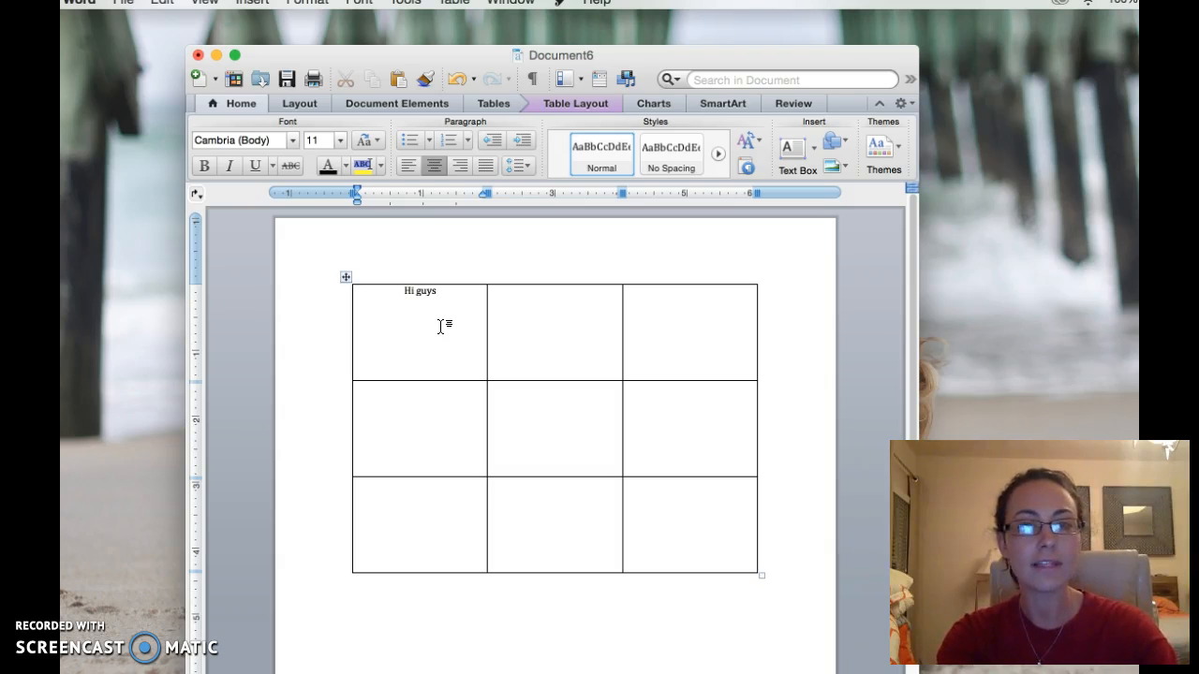
{"action": "key", "text": "Tab"}
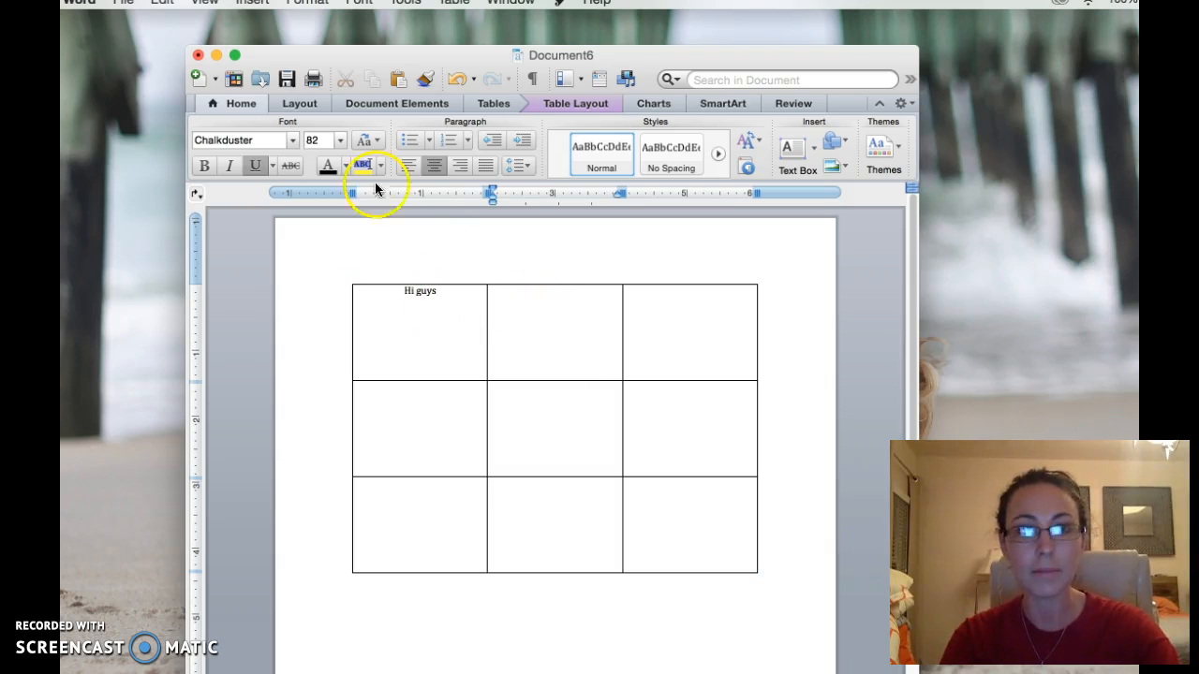
Type "How are you" in the second cell in Cambria 11, then select all.
{"action": "left_click", "coordinate": [340, 141]}
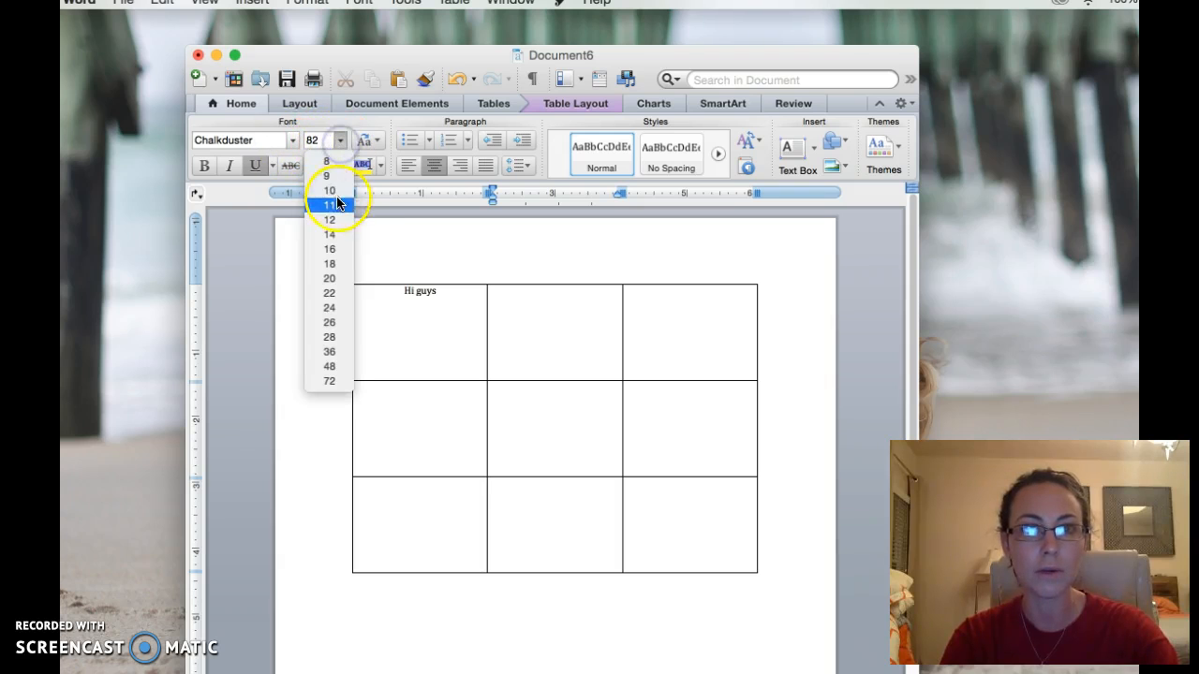
{"action": "left_click", "coordinate": [337, 193]}
{"action": "left_click", "coordinate": [293, 141]}
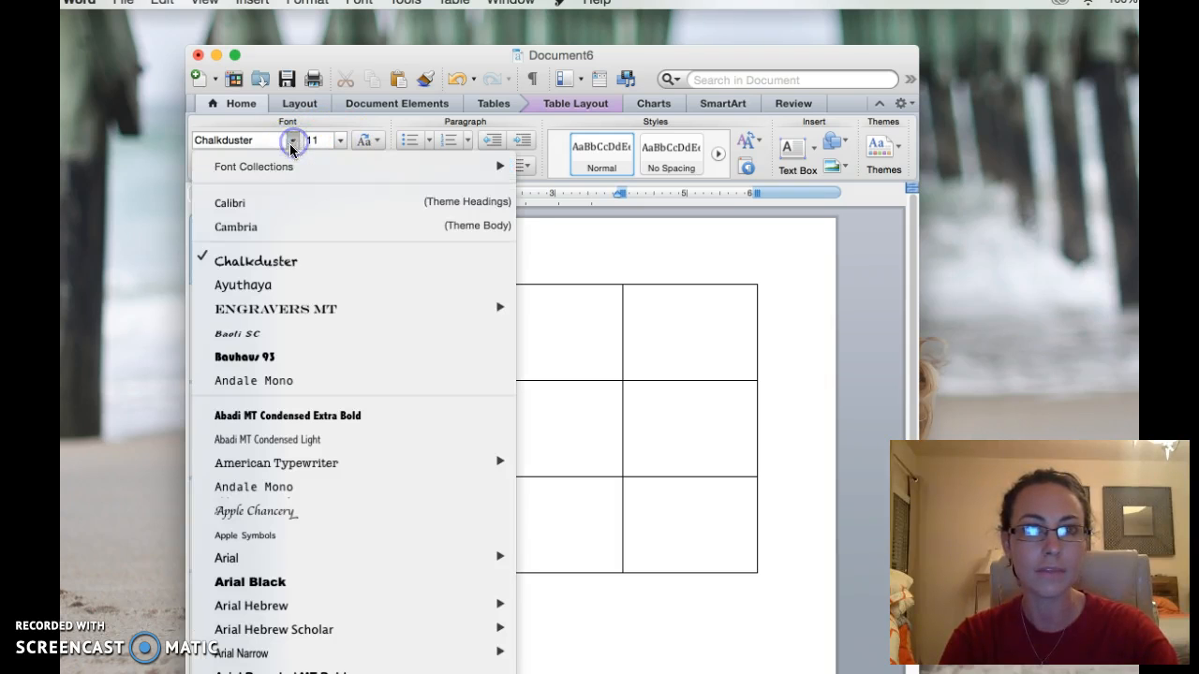
{"action": "left_click", "coordinate": [287, 225]}
{"action": "left_click", "coordinate": [535, 324]}
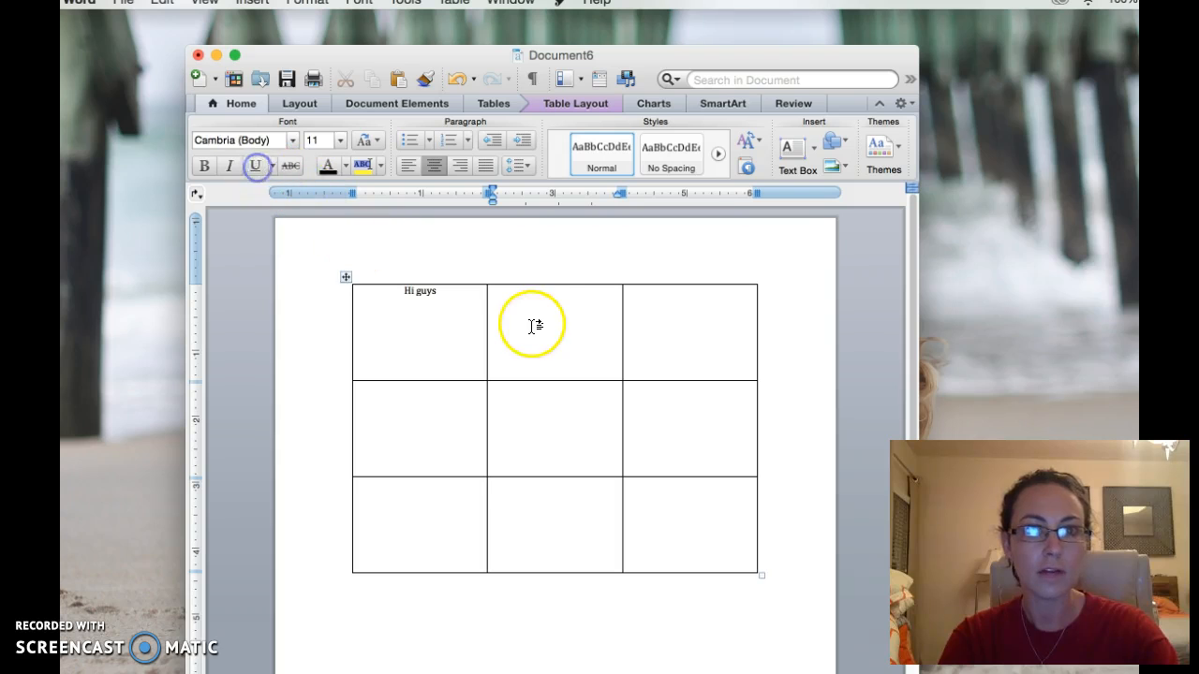
{"action": "type", "text": "How are you"}
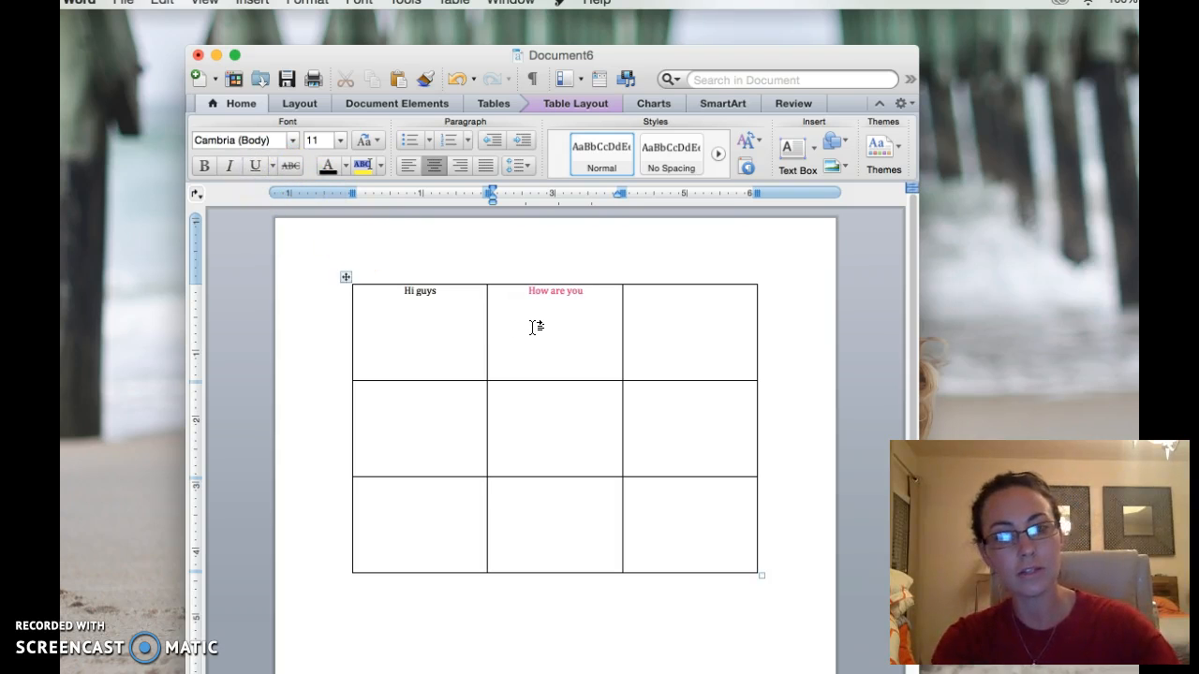
{"action": "key", "text": "super+a"}
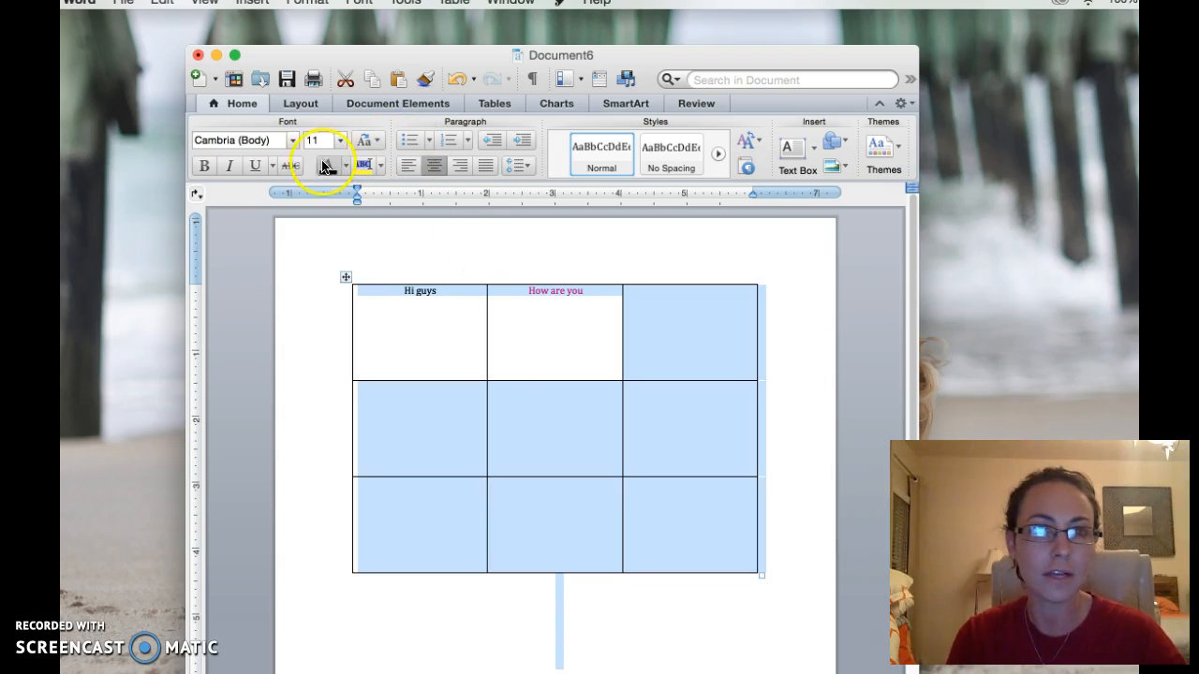
Format all the table text as Cambria 11, automatic black, with underline removed.
{"action": "left_click", "coordinate": [293, 140]}
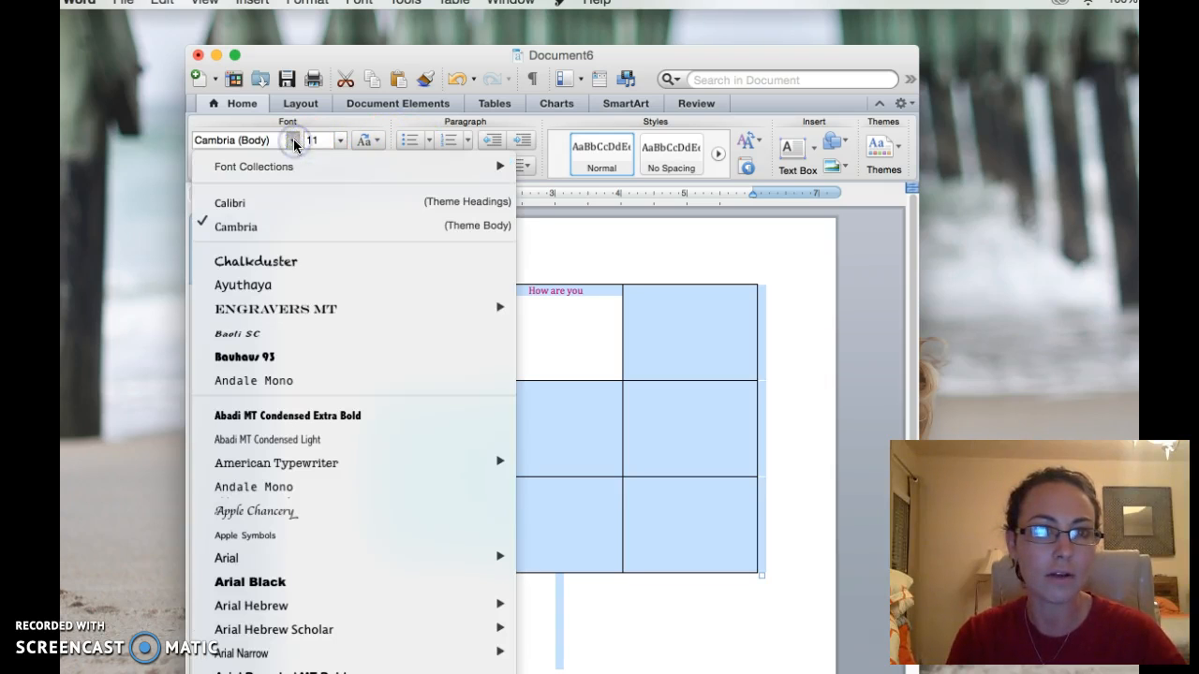
{"action": "left_click", "coordinate": [263, 226]}
{"action": "left_click", "coordinate": [339, 140]}
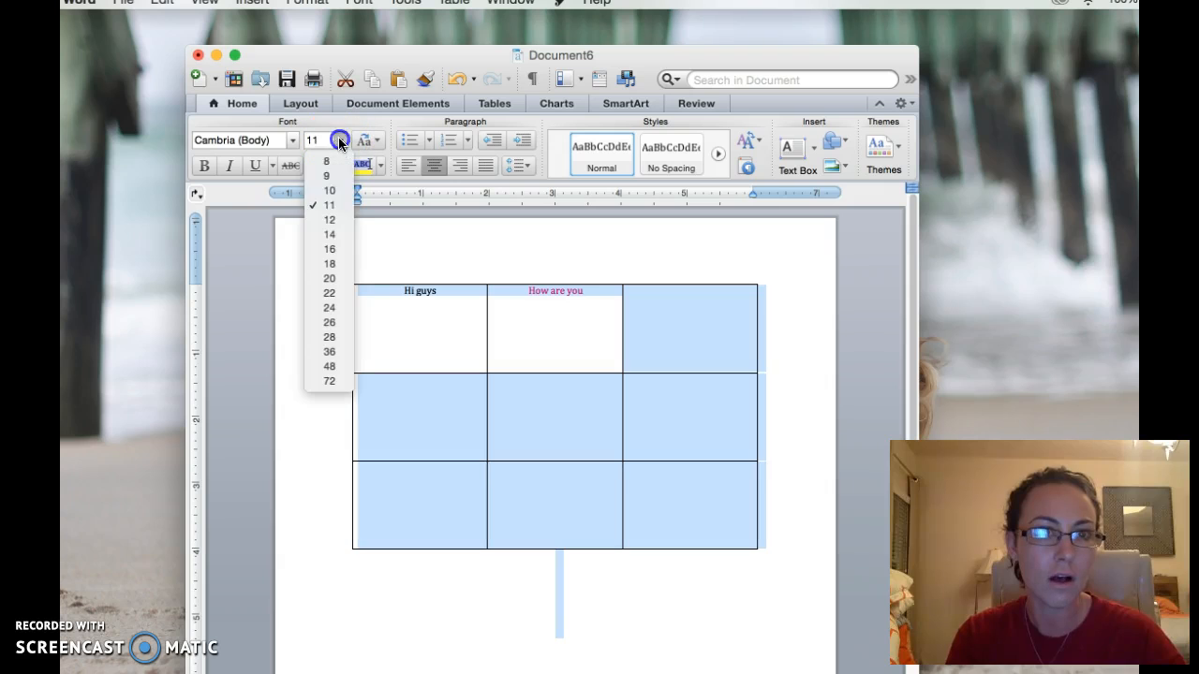
{"action": "left_click", "coordinate": [336, 206]}
{"action": "left_click", "coordinate": [256, 167]}
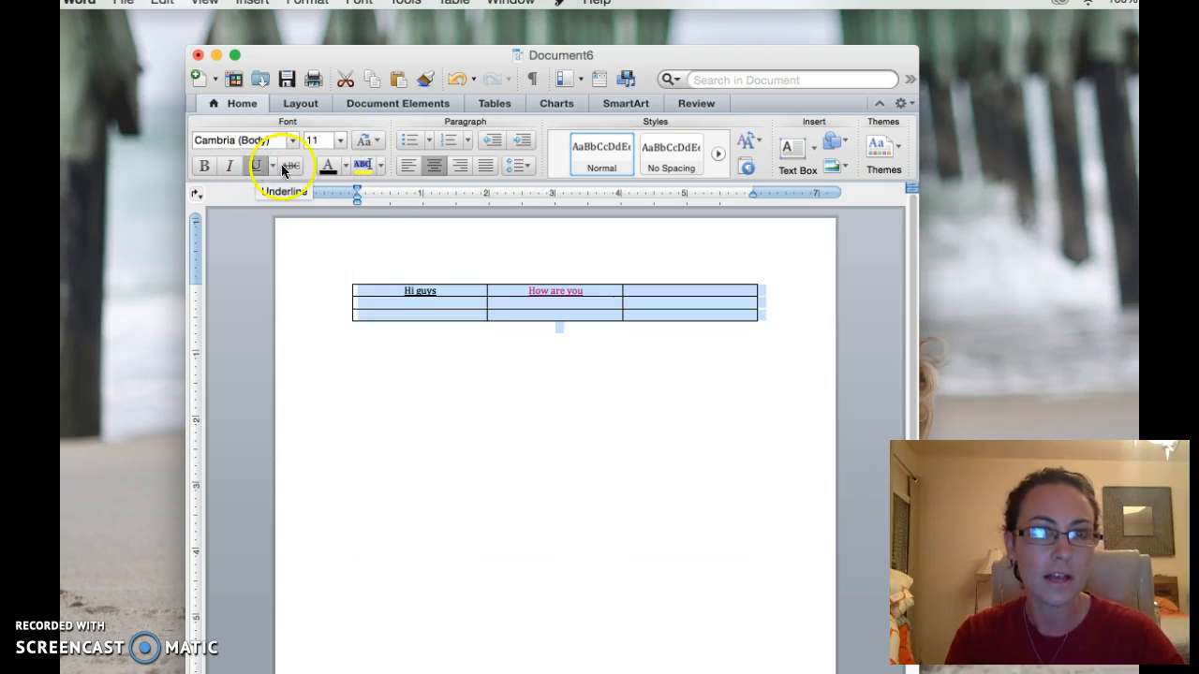
{"action": "left_click", "coordinate": [346, 165]}
{"action": "left_click", "coordinate": [332, 194]}
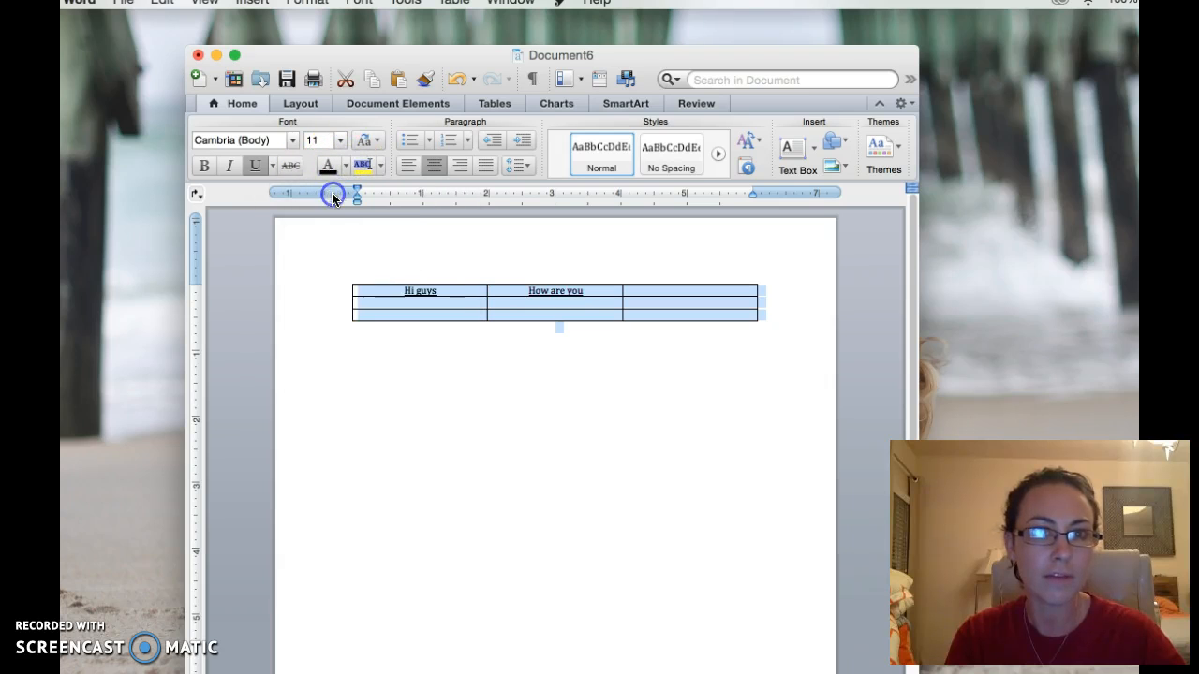
{"action": "left_click", "coordinate": [499, 438]}
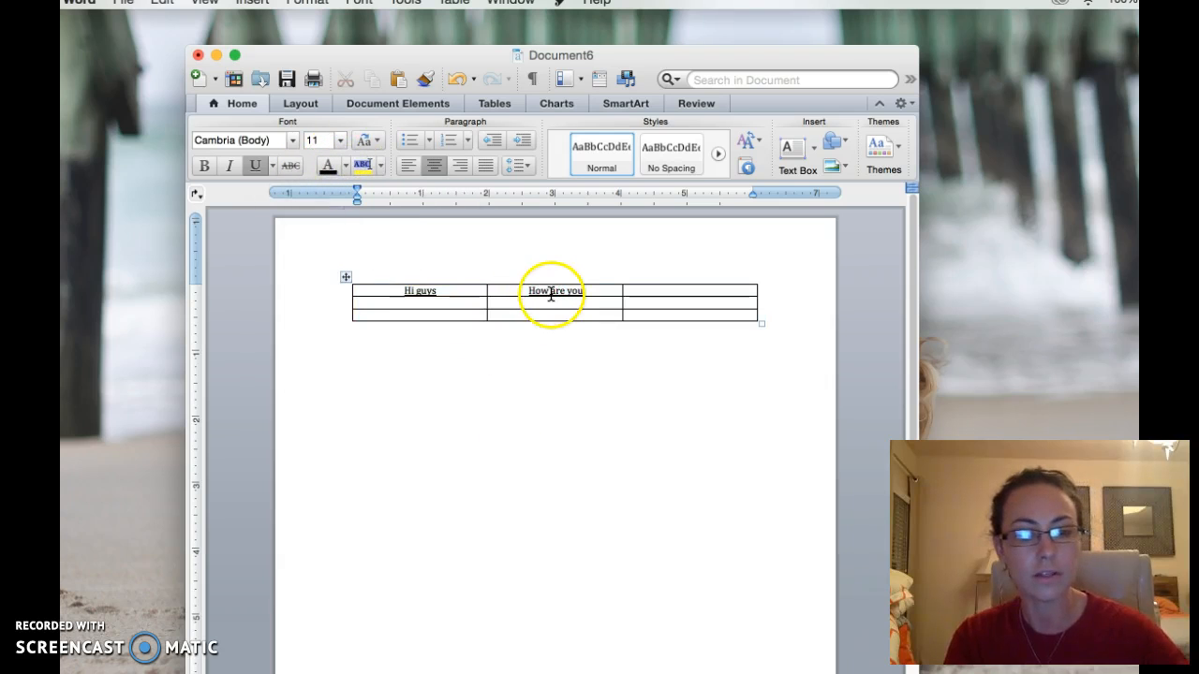
{"action": "key", "text": "super+a"}
{"action": "left_click", "coordinate": [251, 168]}
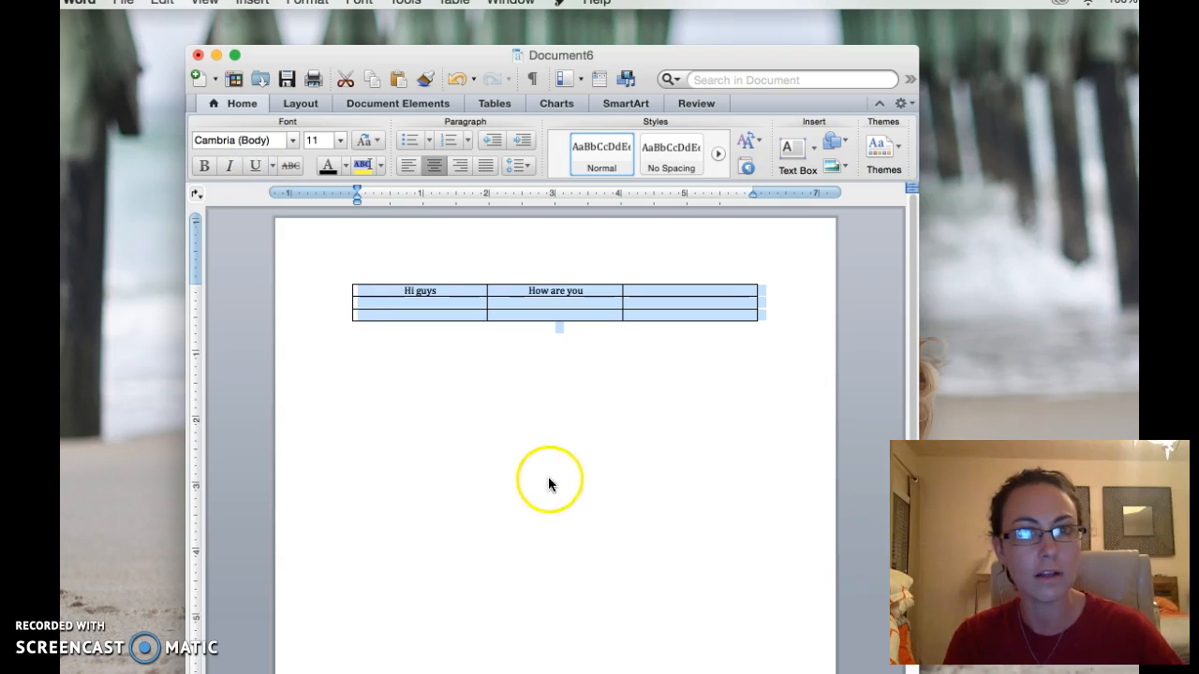
{"action": "left_click", "coordinate": [549, 384]}
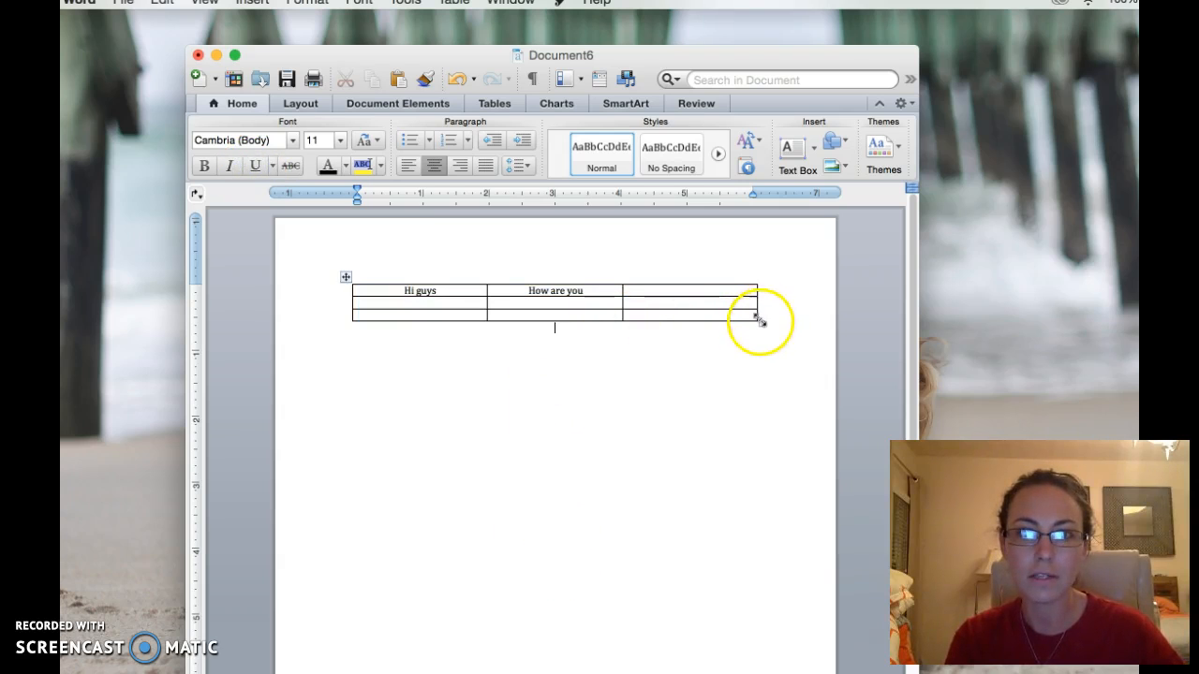
Make the rows taller, then type "It's great to see you today!" top-right and "I'm done typing" below.
{"action": "left_click_drag", "start_coordinate": [761, 323], "coordinate": [746, 570]}
{"action": "left_click", "coordinate": [650, 298]}
{"action": "type", "text": "It's"}
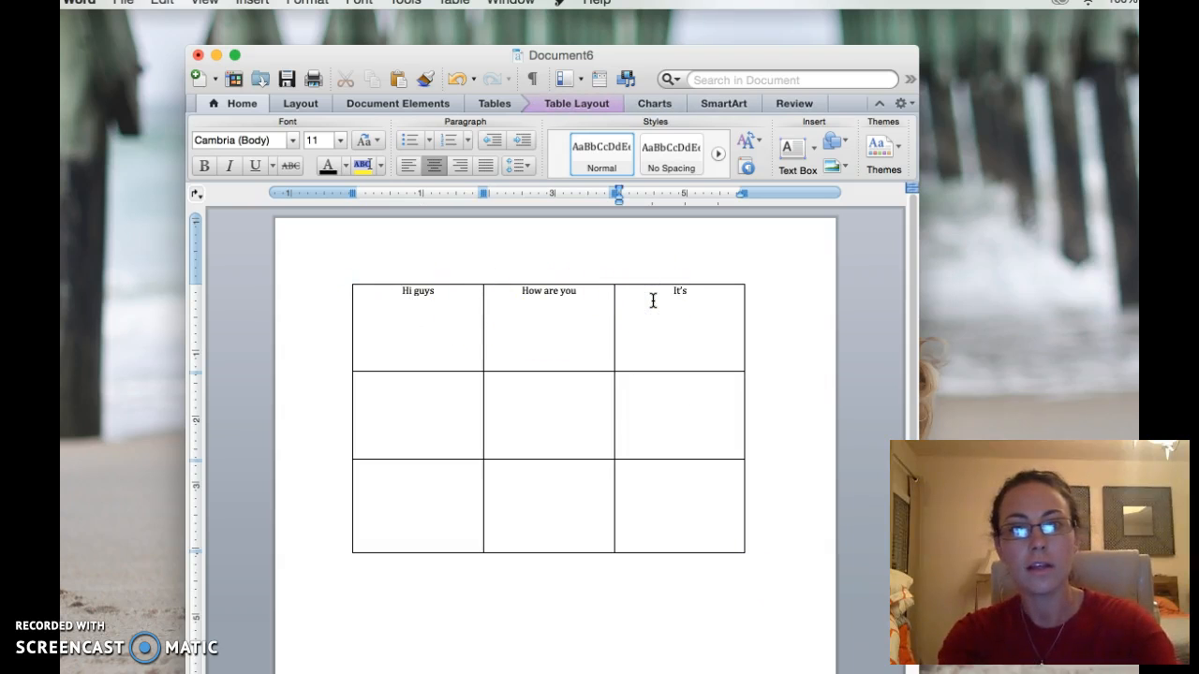
{"action": "type", "text": " great to see you today"}
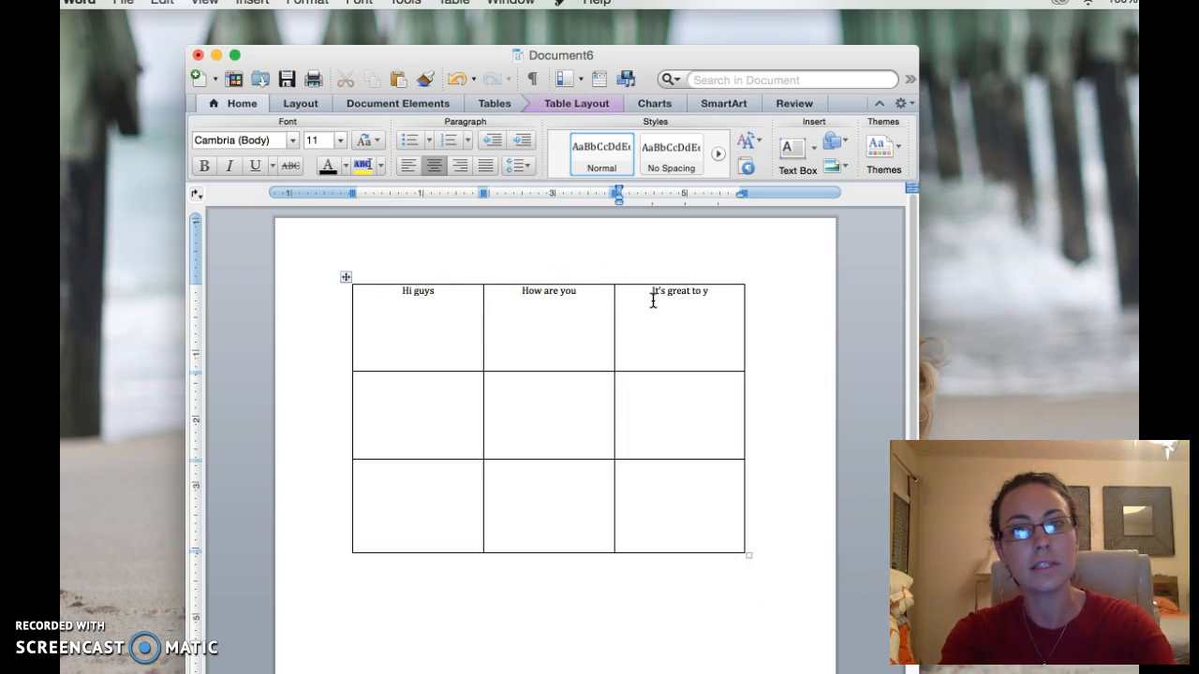
{"action": "type", "text": "!"}
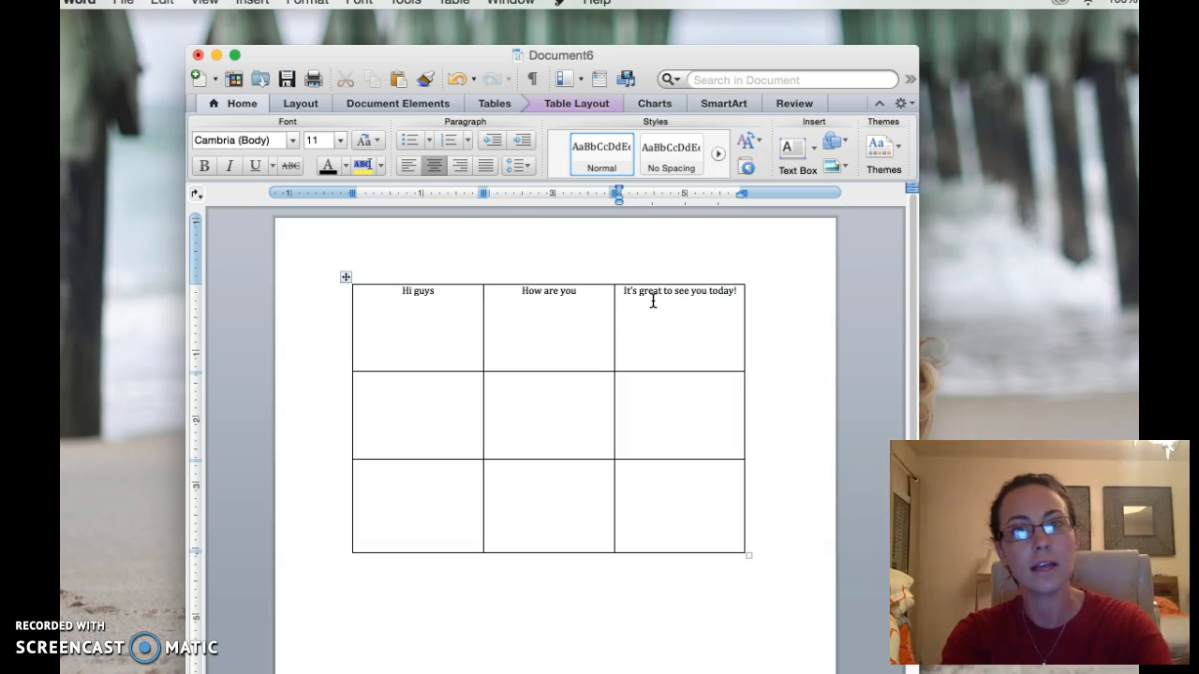
{"action": "left_click", "coordinate": [442, 405]}
{"action": "left_click", "coordinate": [566, 405]}
{"action": "left_click", "coordinate": [680, 403]}
{"action": "left_click", "coordinate": [399, 396]}
{"action": "left_click", "coordinate": [388, 324]}
{"action": "left_click", "coordinate": [408, 416]}
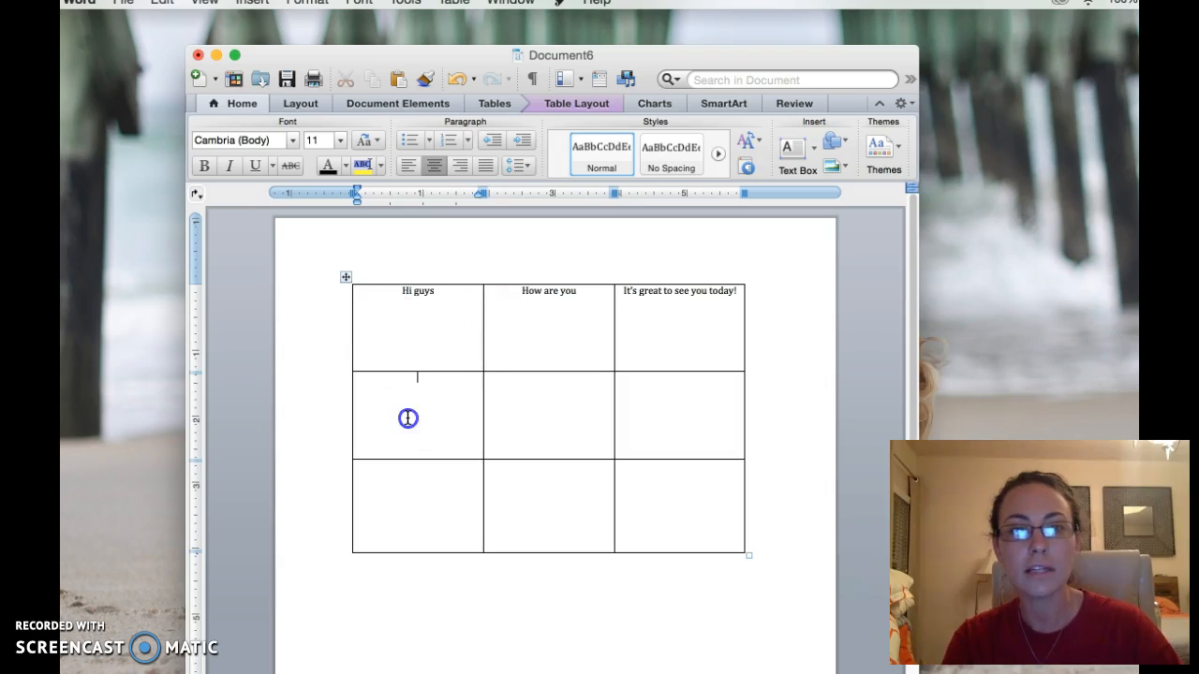
{"action": "type", "text": "I'm done typing"}
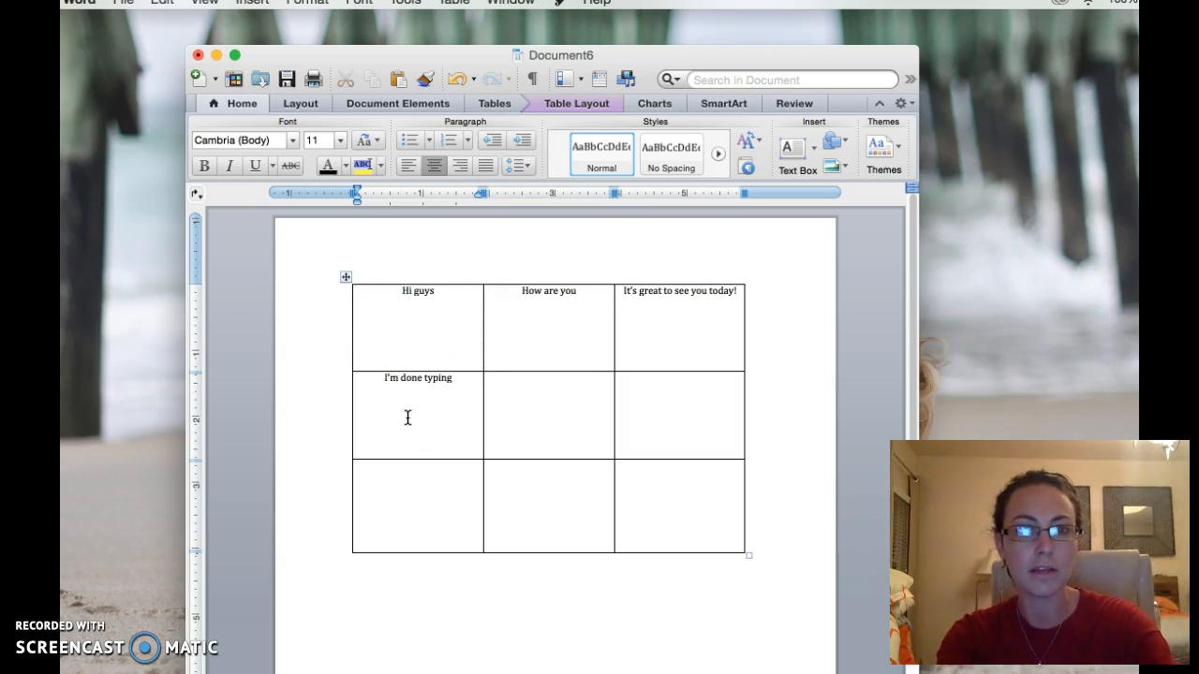
Tab across the second row, typing "And it takes me to the next box" and "And it will keep oing".
{"action": "key", "text": "Tab"}
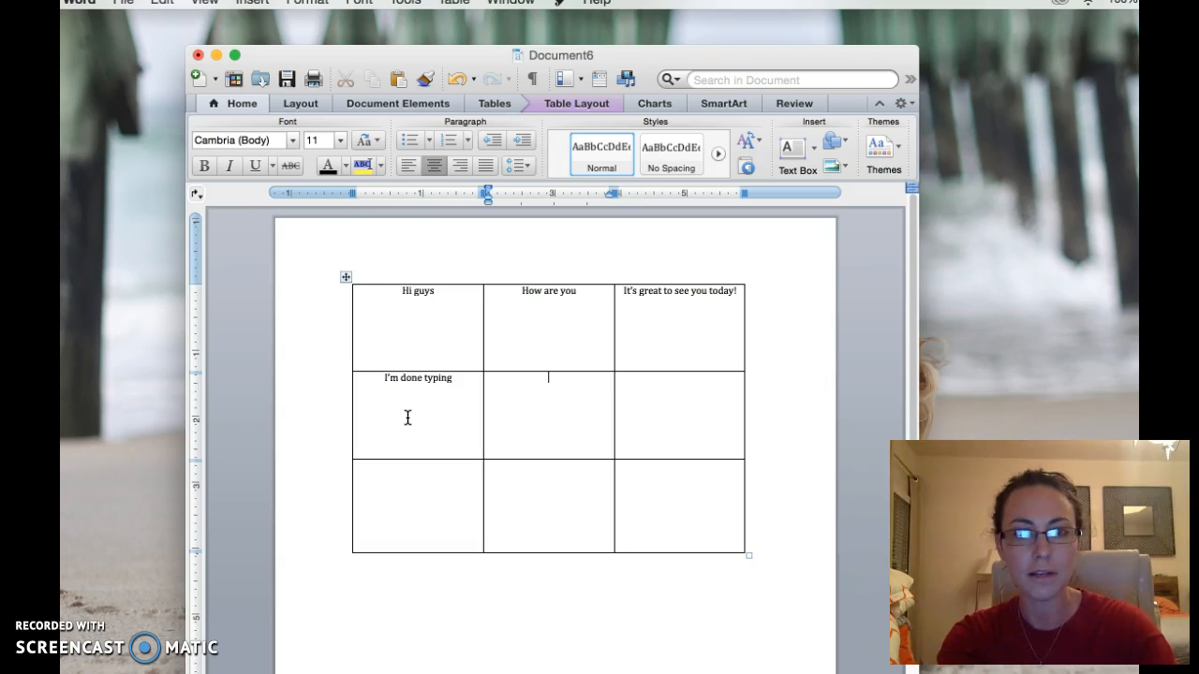
{"action": "type", "text": "And it t"}
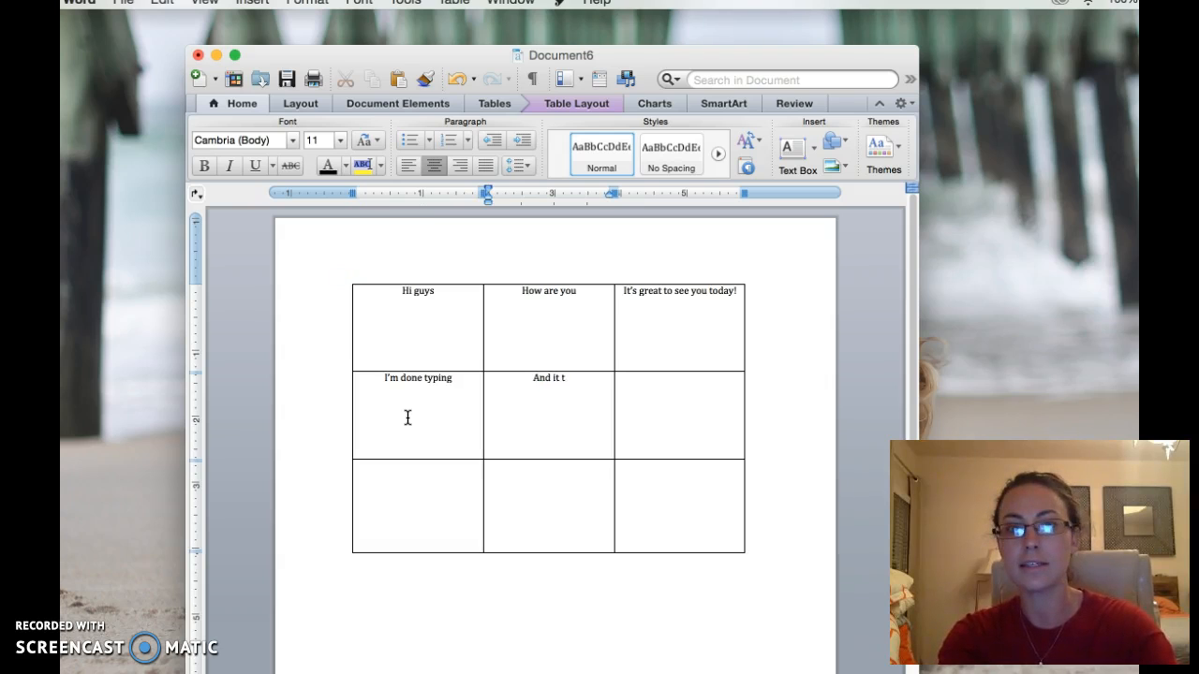
{"action": "type", "text": "akes me to the next box"}
{"action": "key", "text": "Tab"}
{"action": "type", "text": "And it will keep oing"}
Fill the bottom row's three cells with "tab", using Tab to move between them.
{"action": "left_click", "coordinate": [408, 418]}
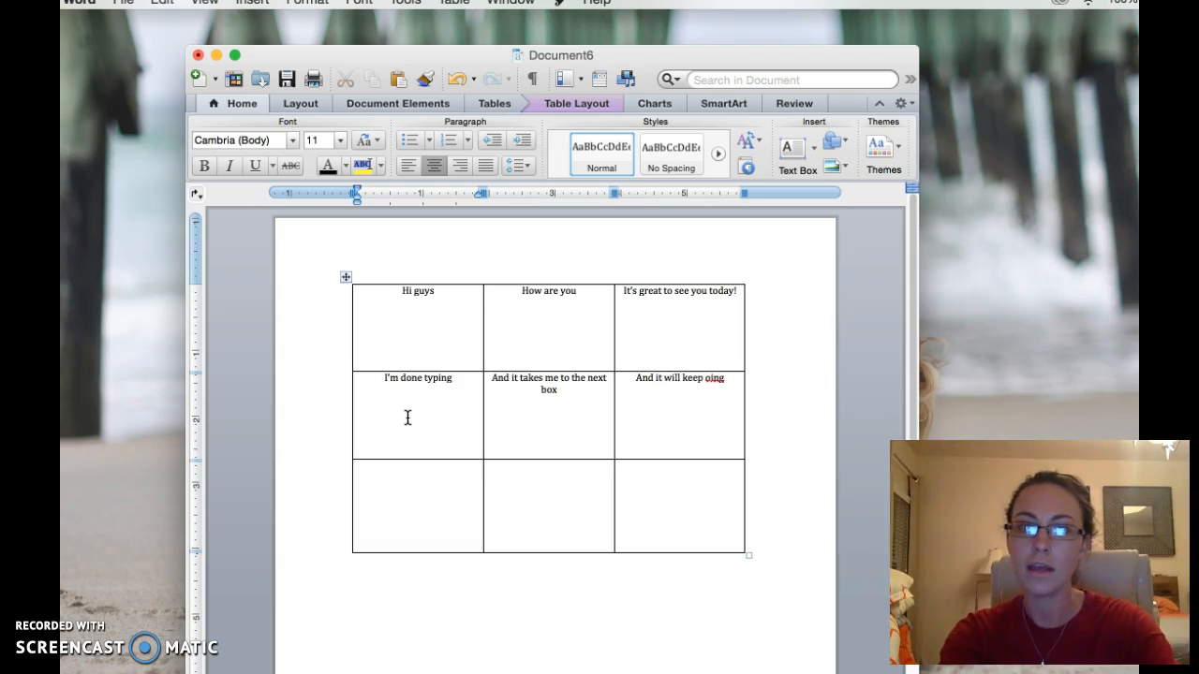
{"action": "type", "text": "tab"}
{"action": "key", "text": "Tab"}
{"action": "type", "text": "tab"}
{"action": "key", "text": "Tab"}
{"action": "type", "text": "tab"}
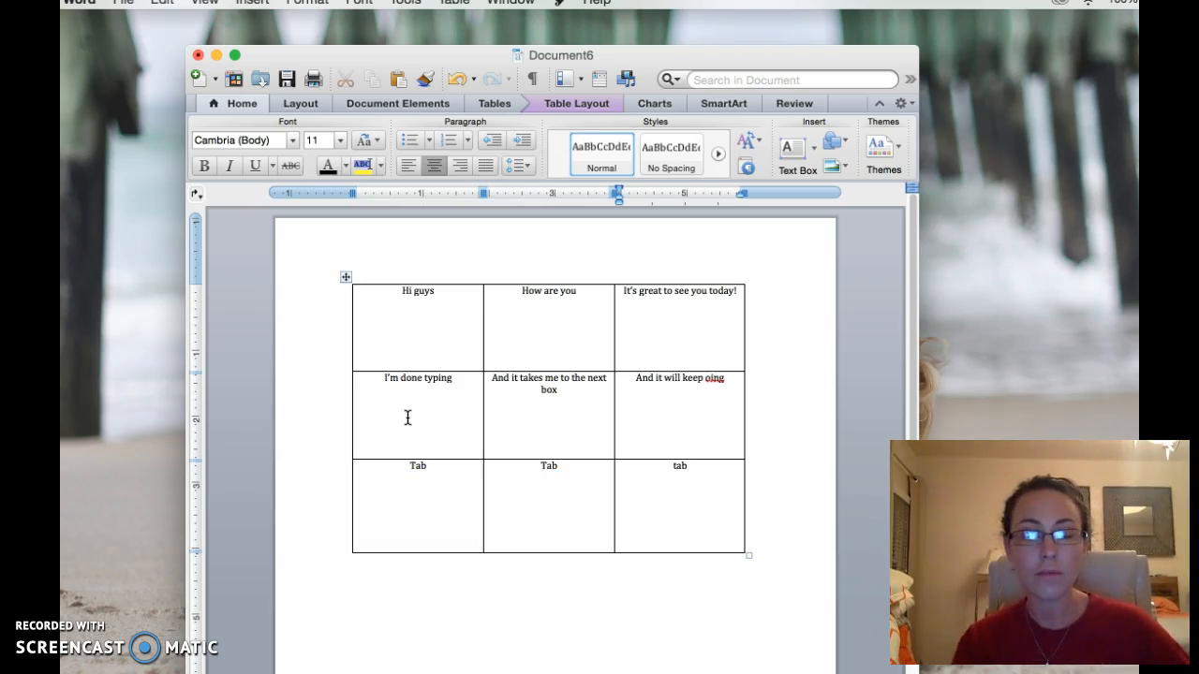
{"action": "left_click", "coordinate": [392, 455]}
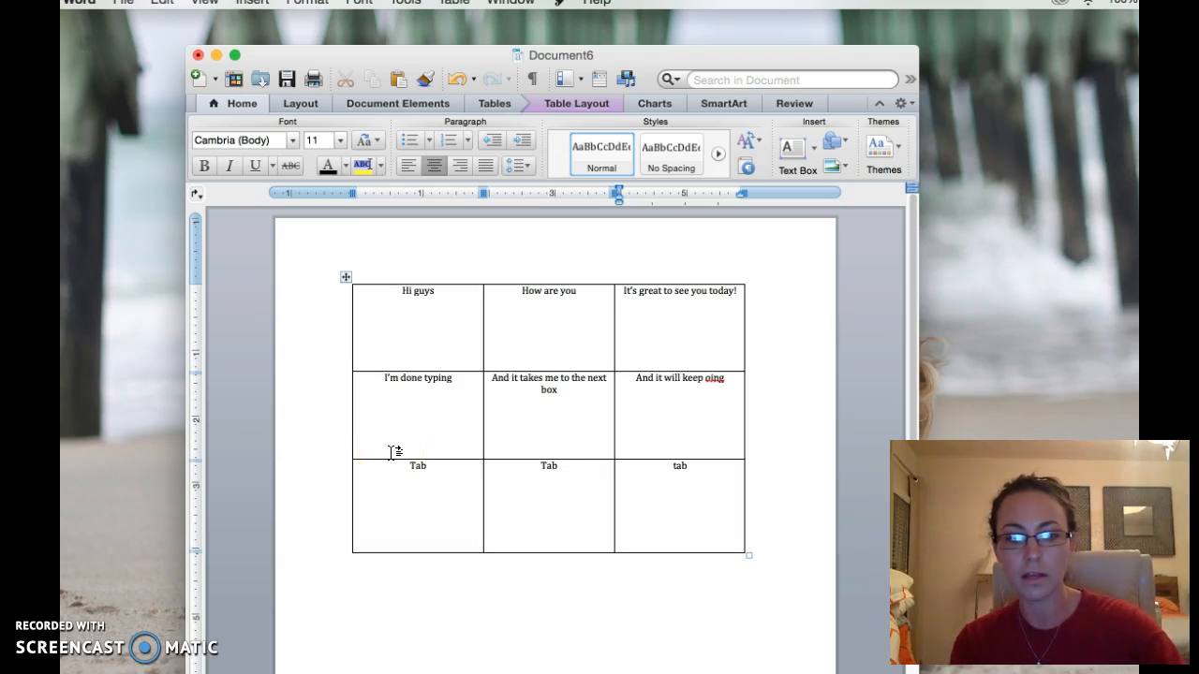
Select everything and delete the filled-in table, leaving Document6 blank.
{"action": "key", "text": "super+a"}
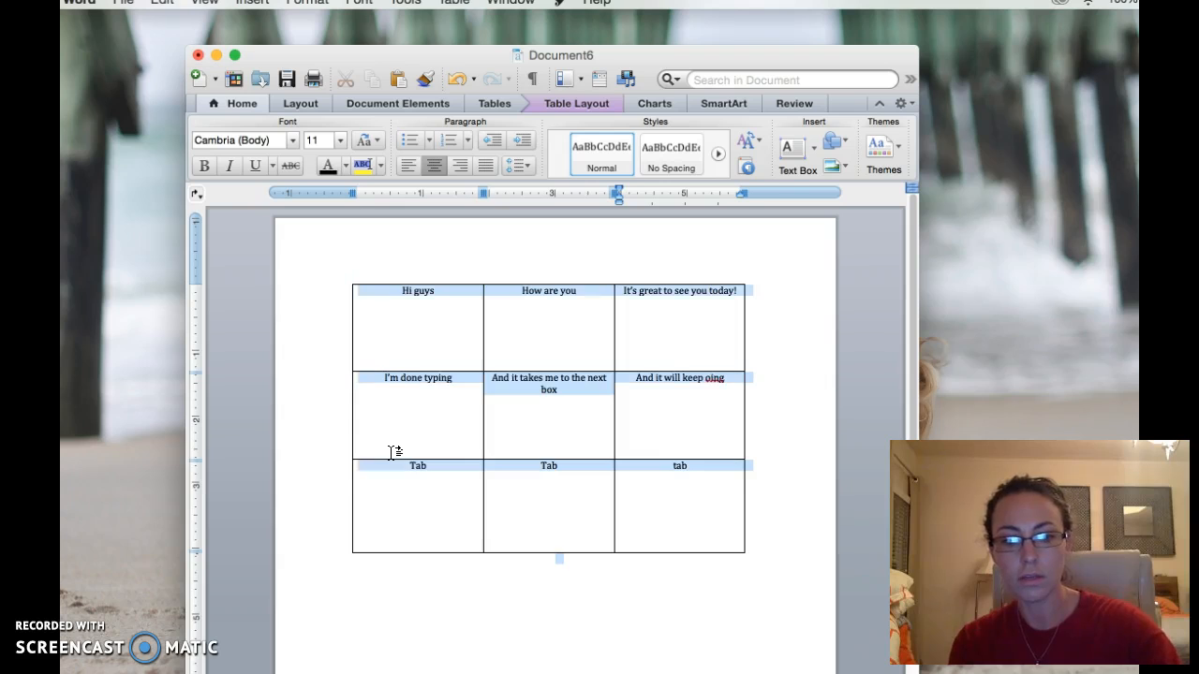
{"action": "key", "text": "BackSpace"}
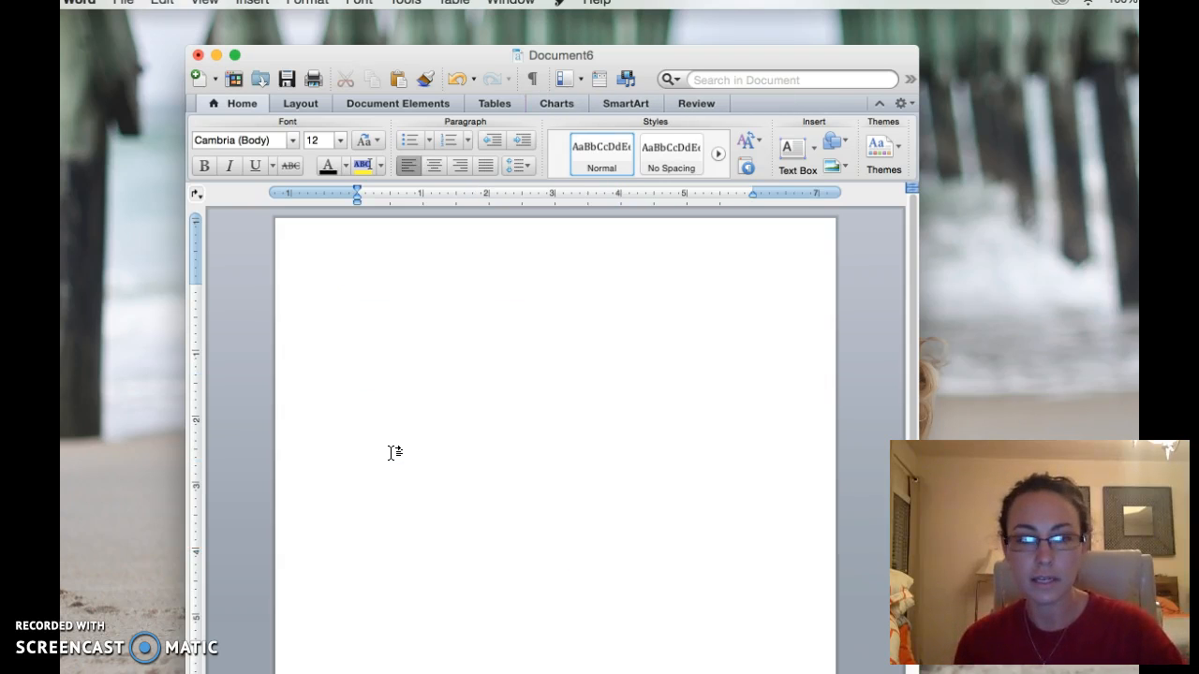
{"action": "left_click", "coordinate": [492, 438]}
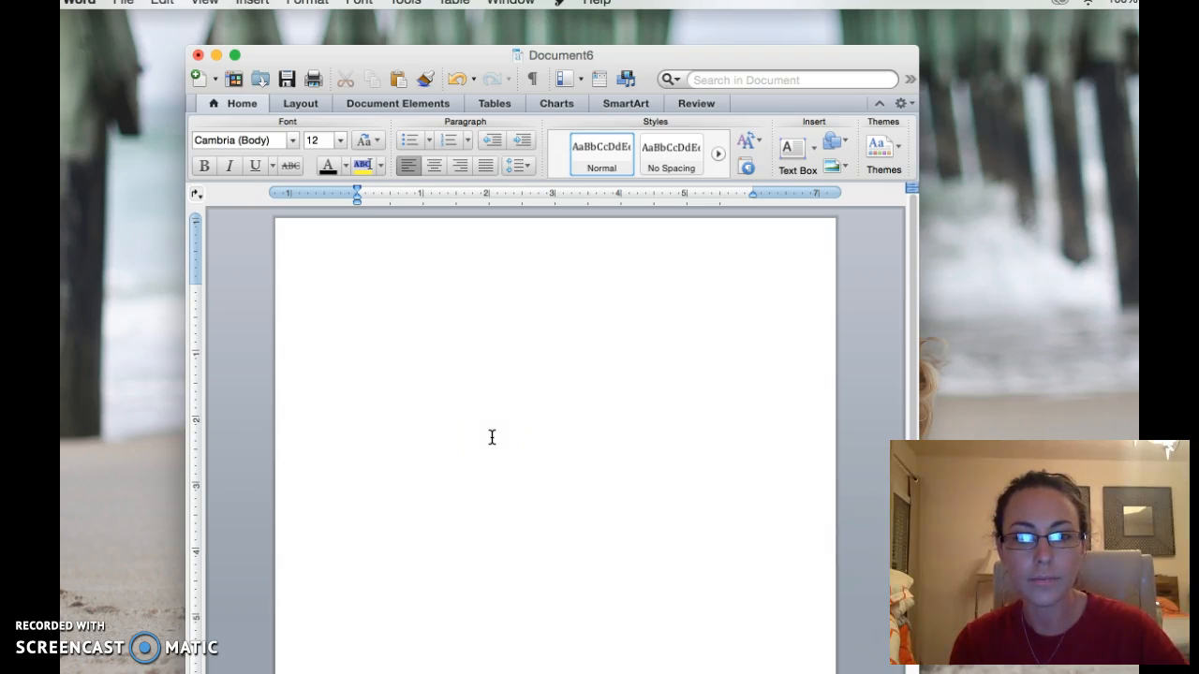
{"action": "left_click", "coordinate": [518, 451]}
{"action": "left_click", "coordinate": [529, 463]}
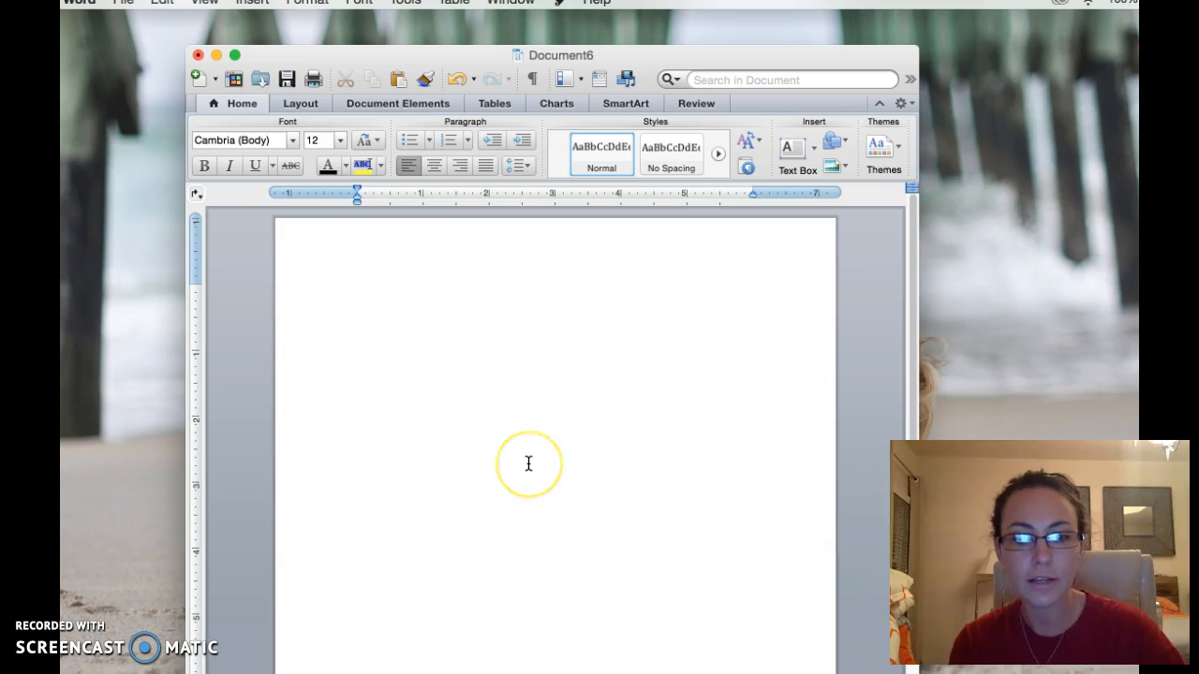
{"action": "left_click", "coordinate": [554, 516]}
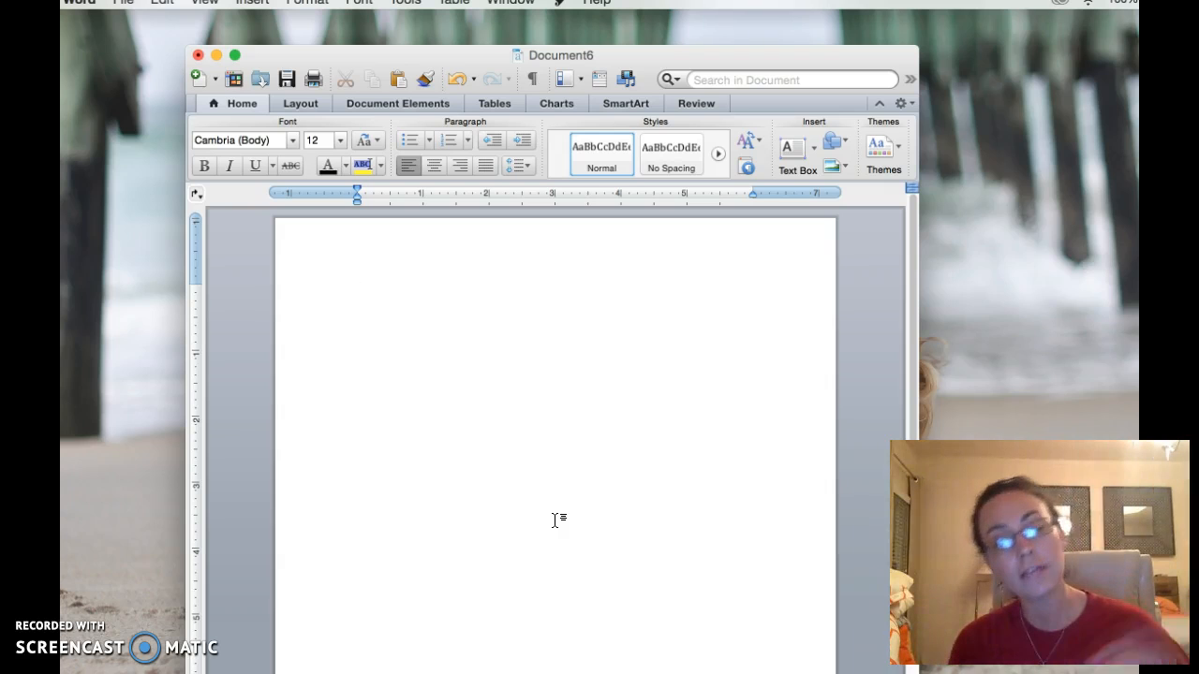
Close Document6 without saving and reposition the Safari window.
{"action": "left_click", "coordinate": [198, 56]}
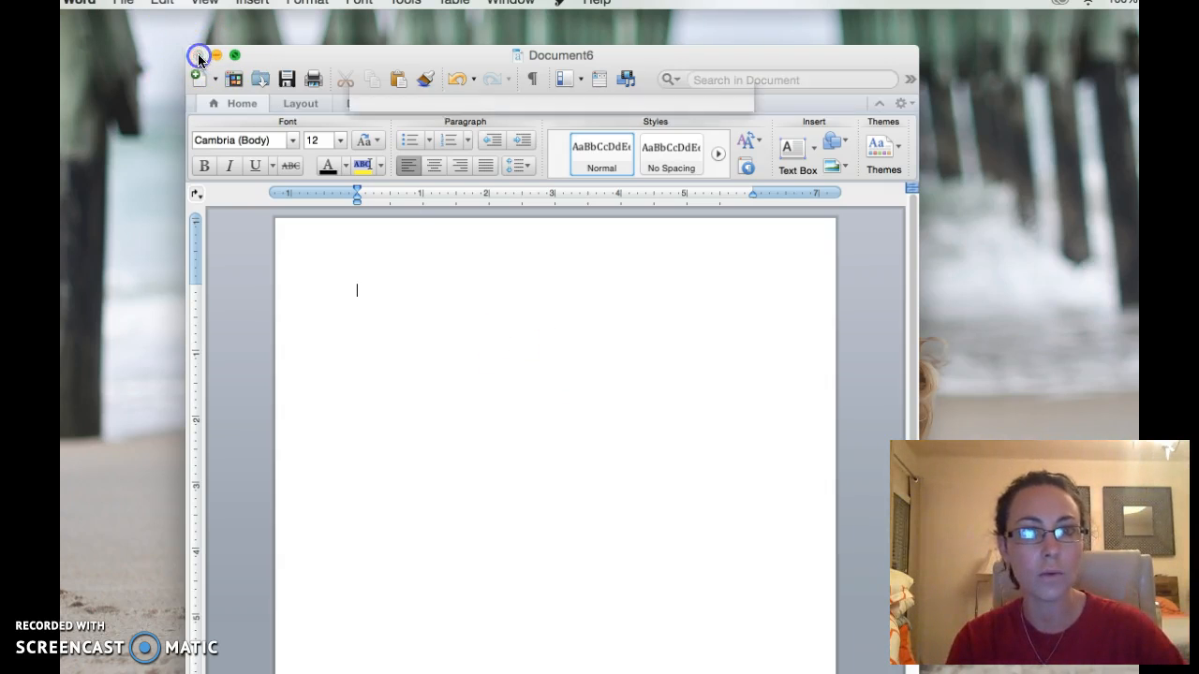
{"action": "left_click", "coordinate": [481, 178]}
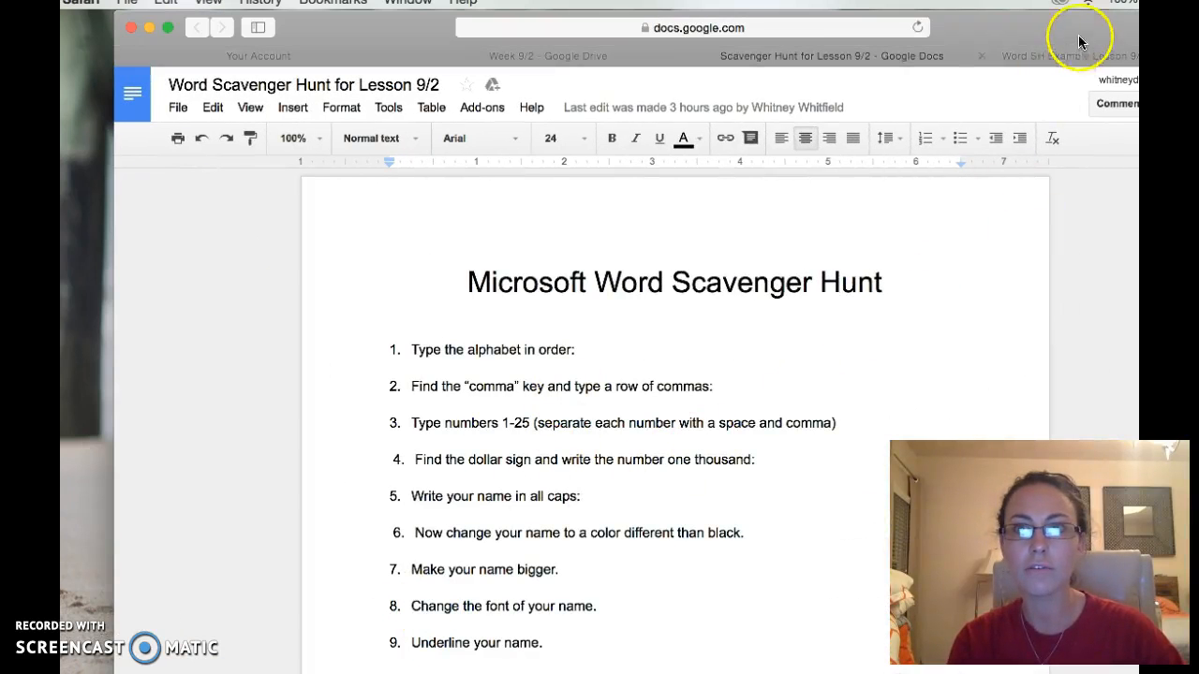
{"action": "left_click_drag", "start_coordinate": [1011, 30], "coordinate": [946, 17]}
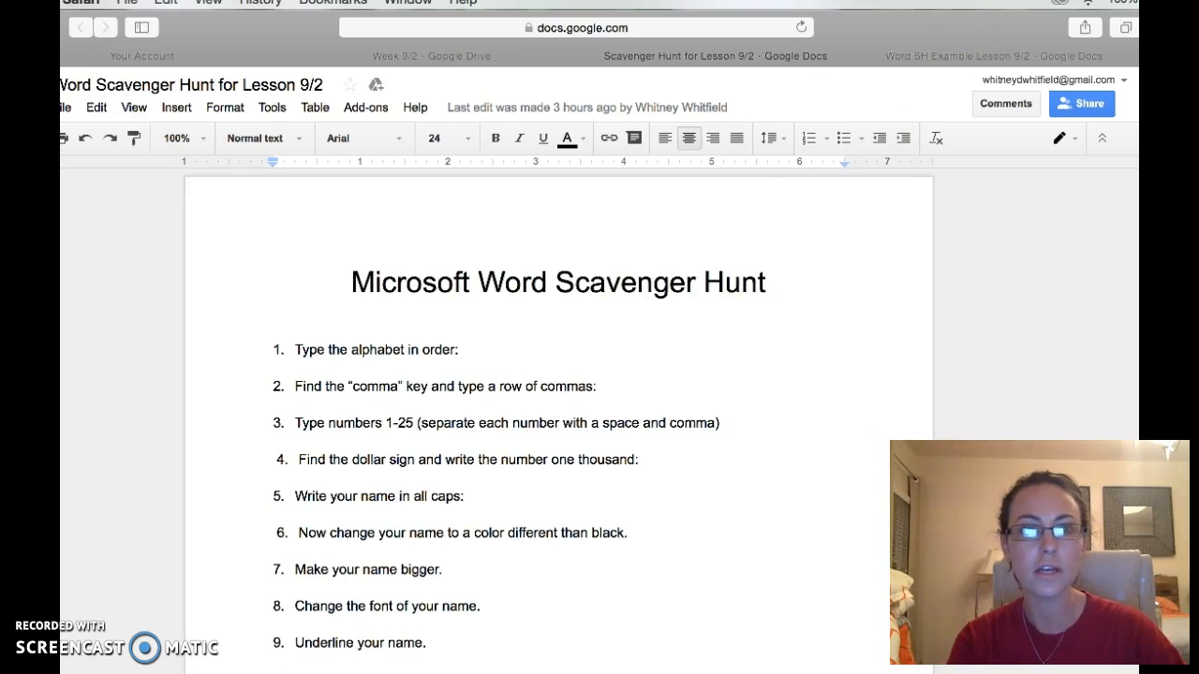
Scroll through the Word Scavenger Hunt for Lesson 9/2 instructions down to item 17.
{"action": "scroll", "coordinate": [655, 361], "scroll_direction": "down", "scroll_amount": 3}
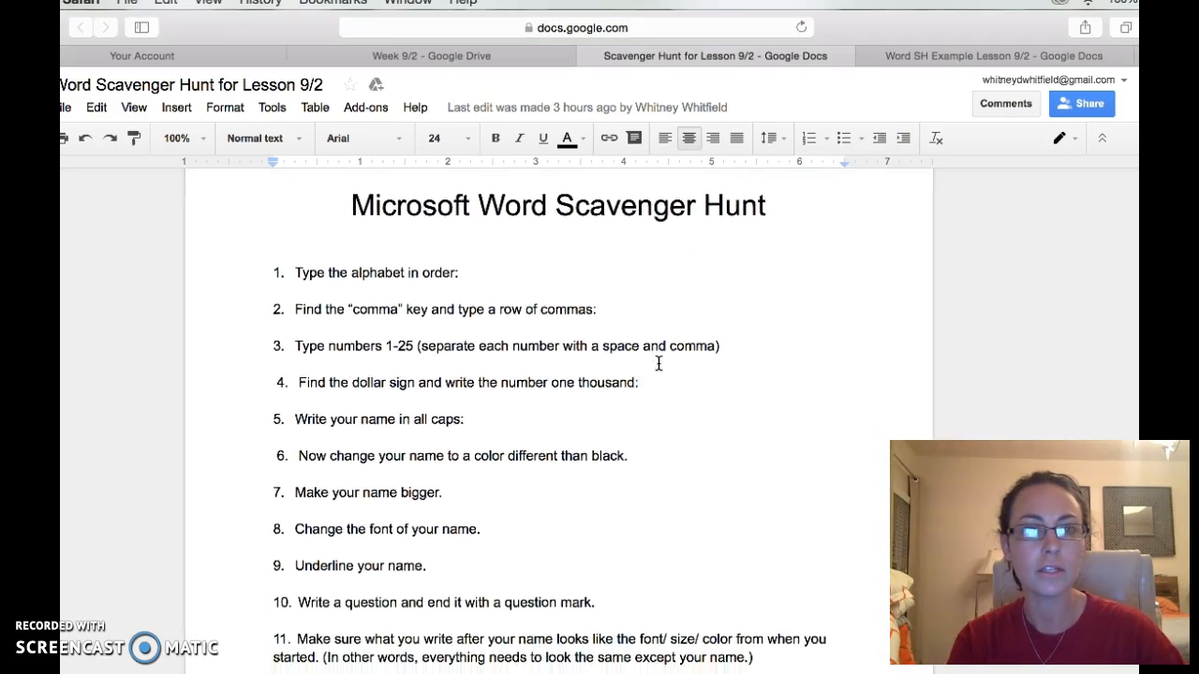
{"action": "scroll", "coordinate": [659, 364], "scroll_direction": "down", "scroll_amount": 3}
{"action": "left_click", "coordinate": [455, 241]}
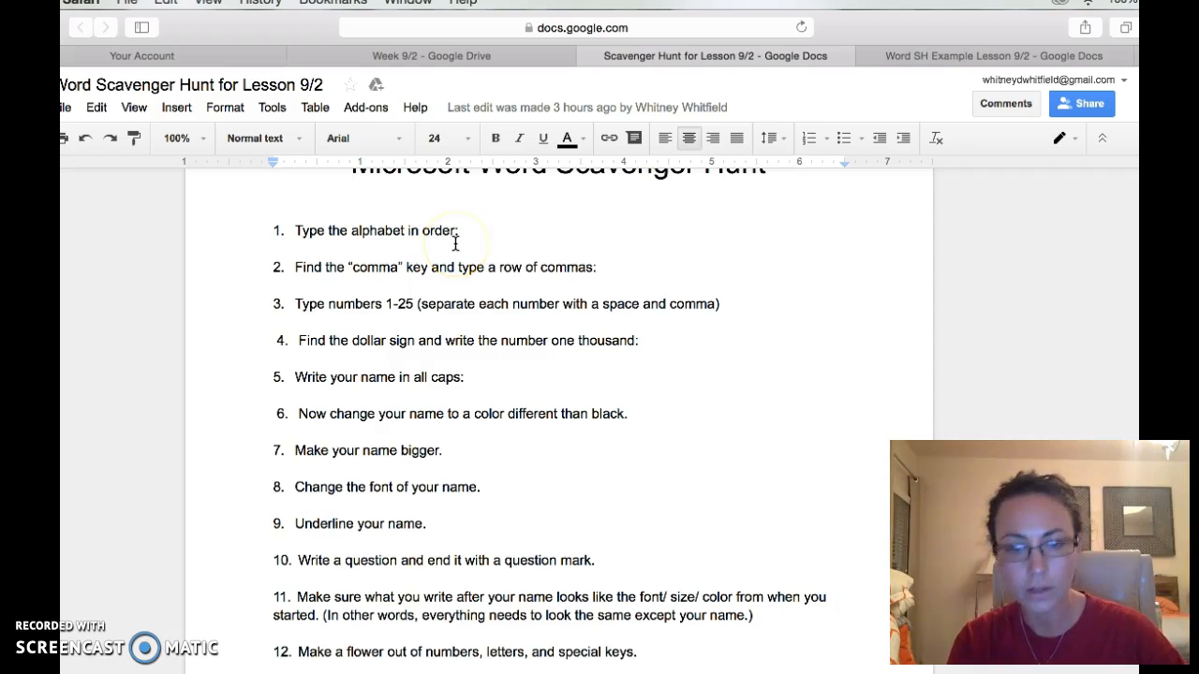
{"action": "scroll", "coordinate": [480, 278], "scroll_direction": "down", "scroll_amount": 3}
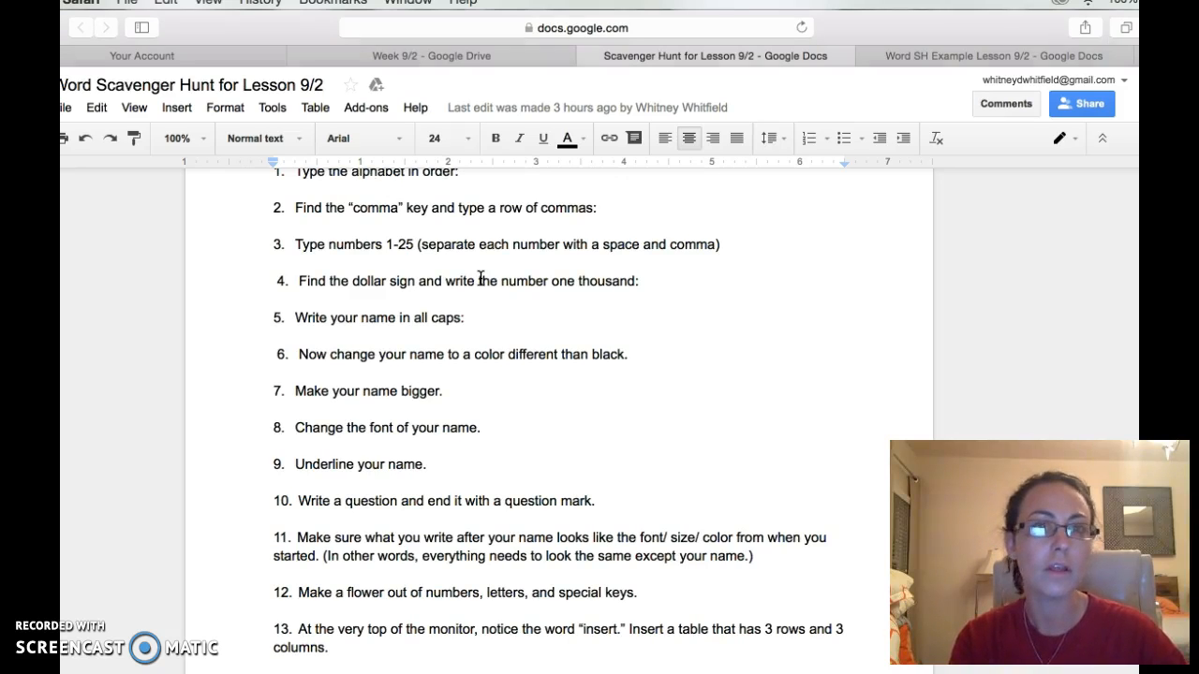
{"action": "scroll", "coordinate": [480, 279], "scroll_direction": "down", "scroll_amount": 1}
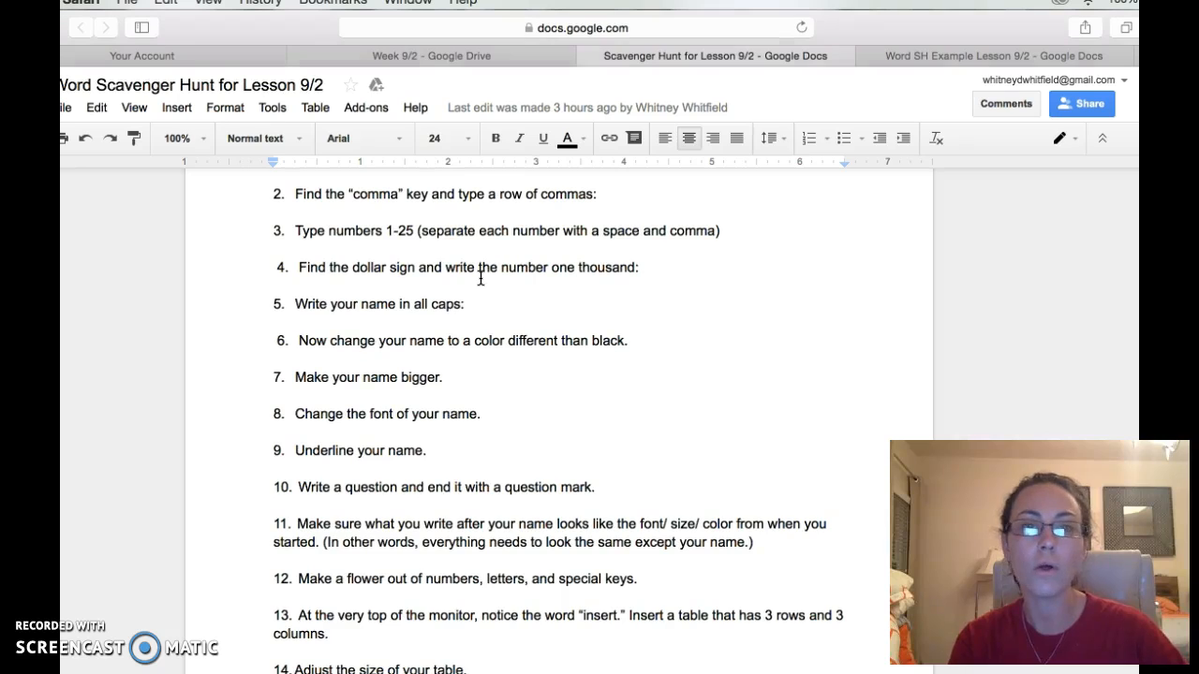
{"action": "scroll", "coordinate": [481, 278], "scroll_direction": "down", "scroll_amount": 2}
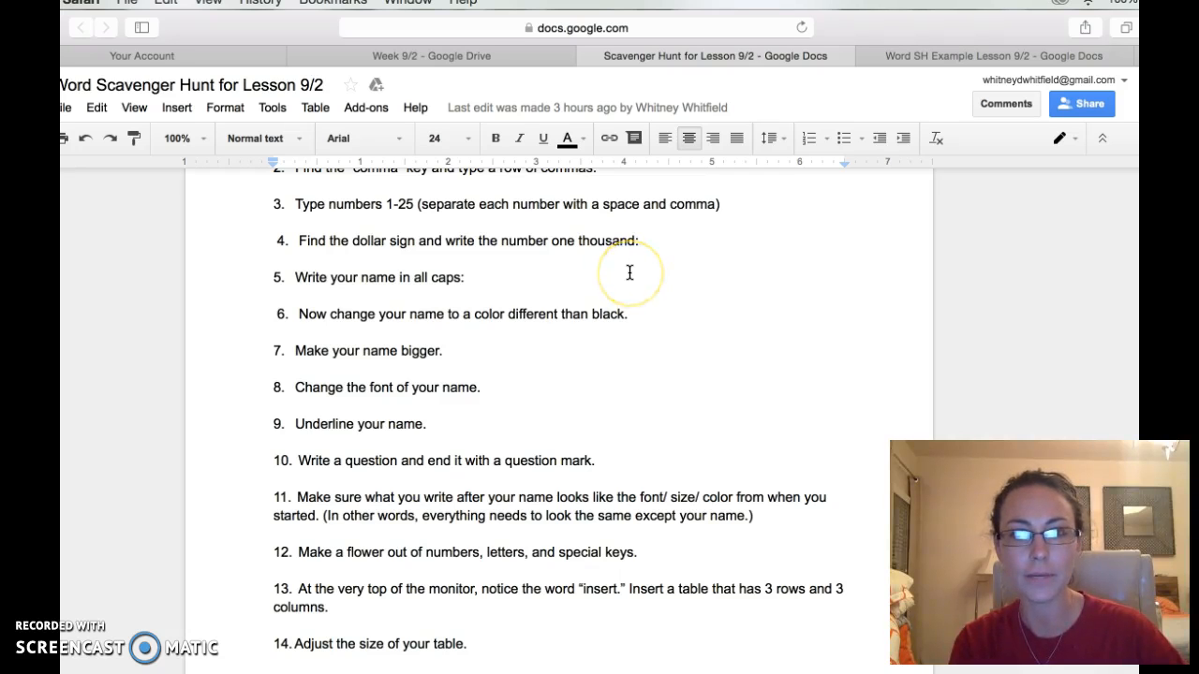
{"action": "scroll", "coordinate": [630, 273], "scroll_direction": "down", "scroll_amount": 2}
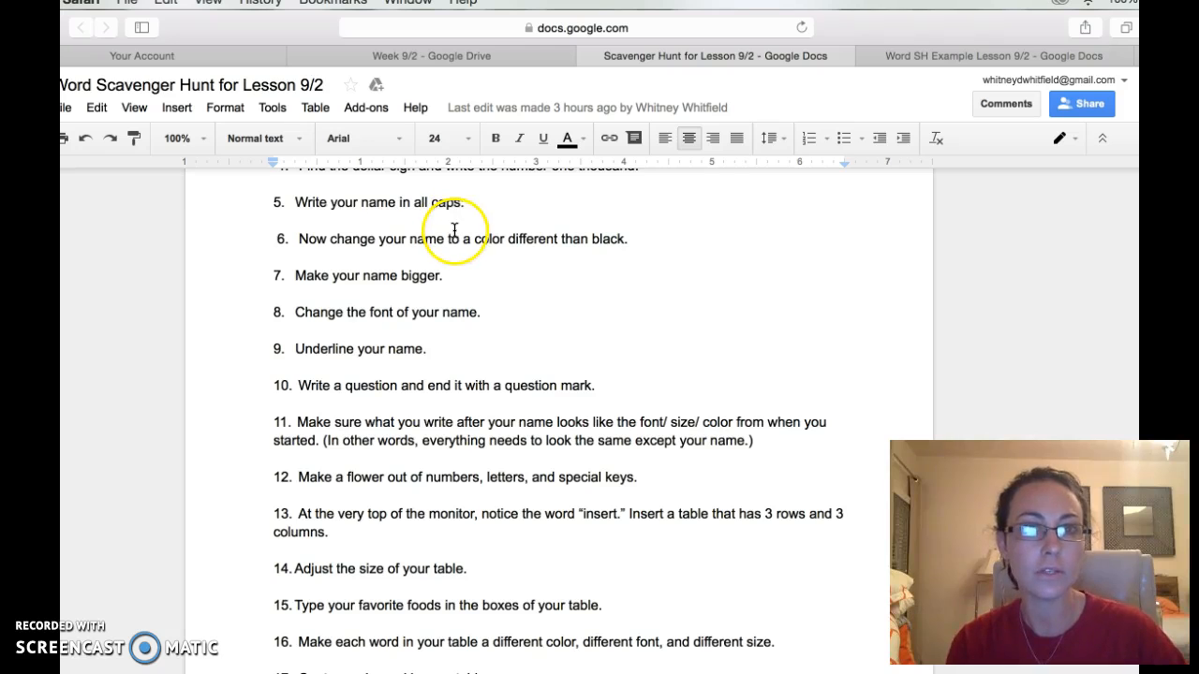
{"action": "scroll", "coordinate": [464, 245], "scroll_direction": "down", "scroll_amount": 1}
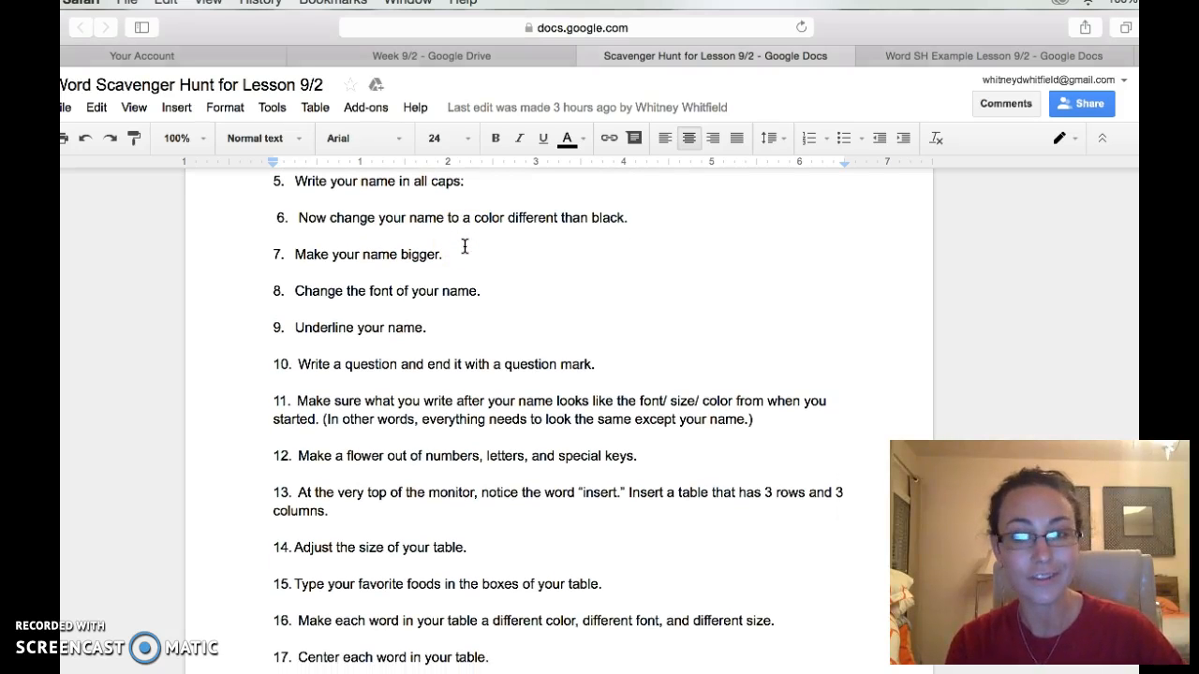
{"action": "scroll", "coordinate": [452, 246], "scroll_direction": "down", "scroll_amount": 1}
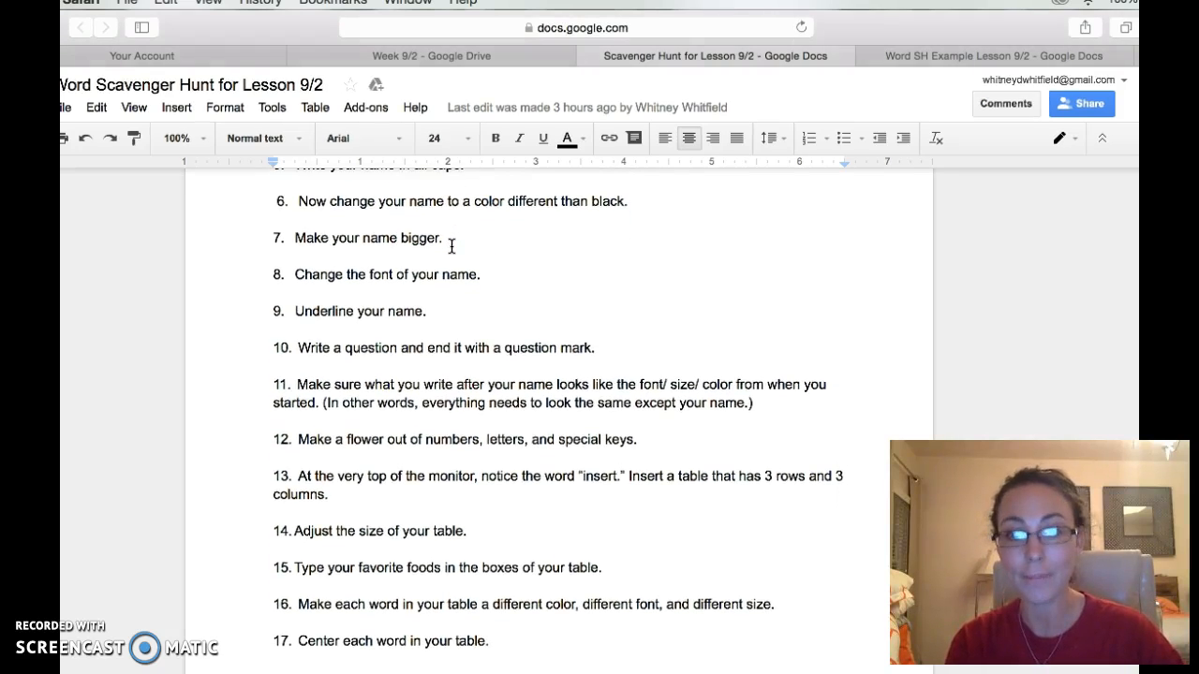
{"action": "scroll", "coordinate": [452, 245], "scroll_direction": "down", "scroll_amount": 2}
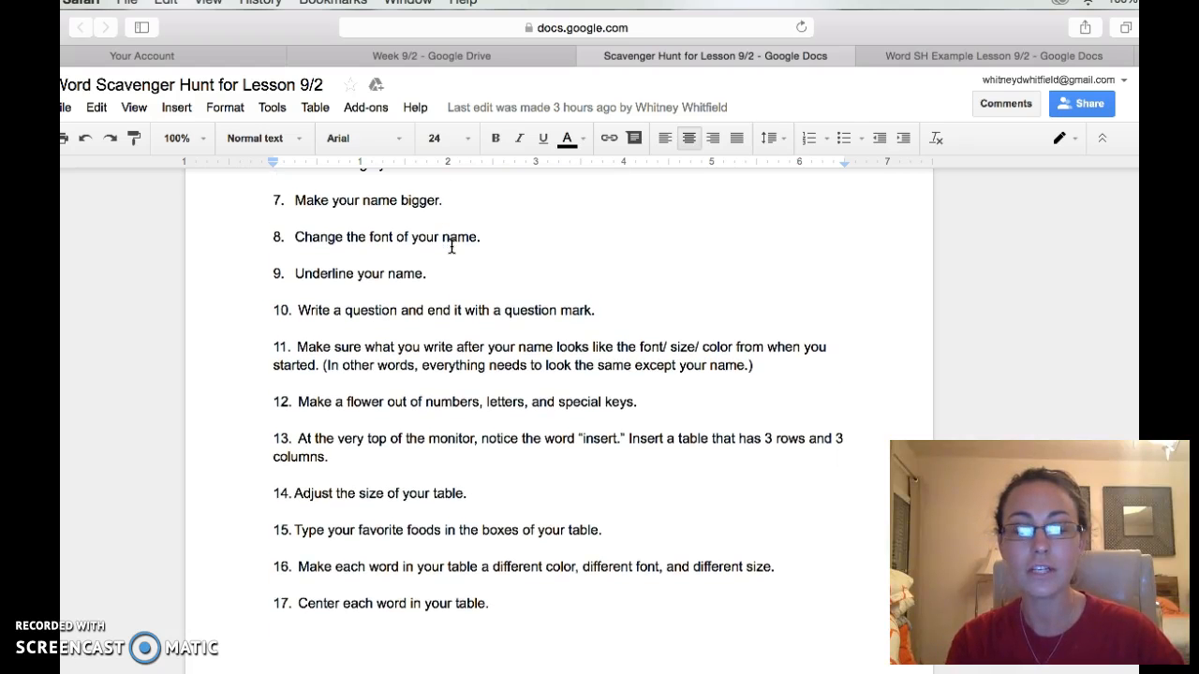
{"action": "scroll", "coordinate": [451, 246], "scroll_direction": "down", "scroll_amount": 1}
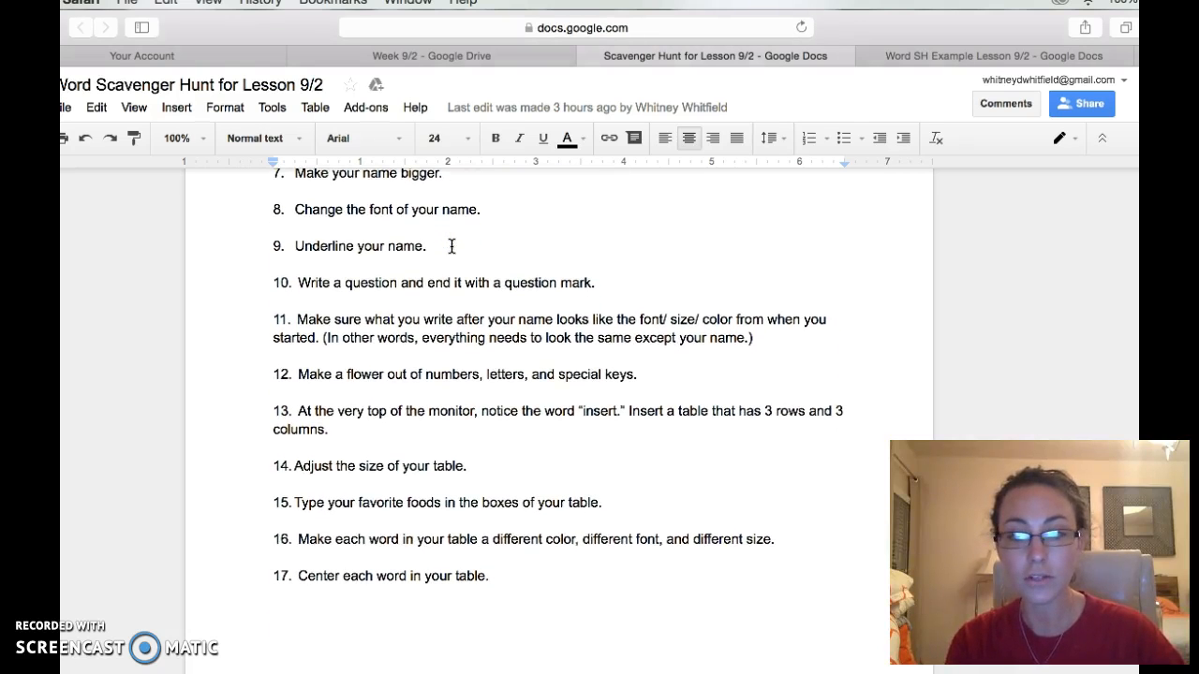
{"action": "left_click", "coordinate": [484, 298]}
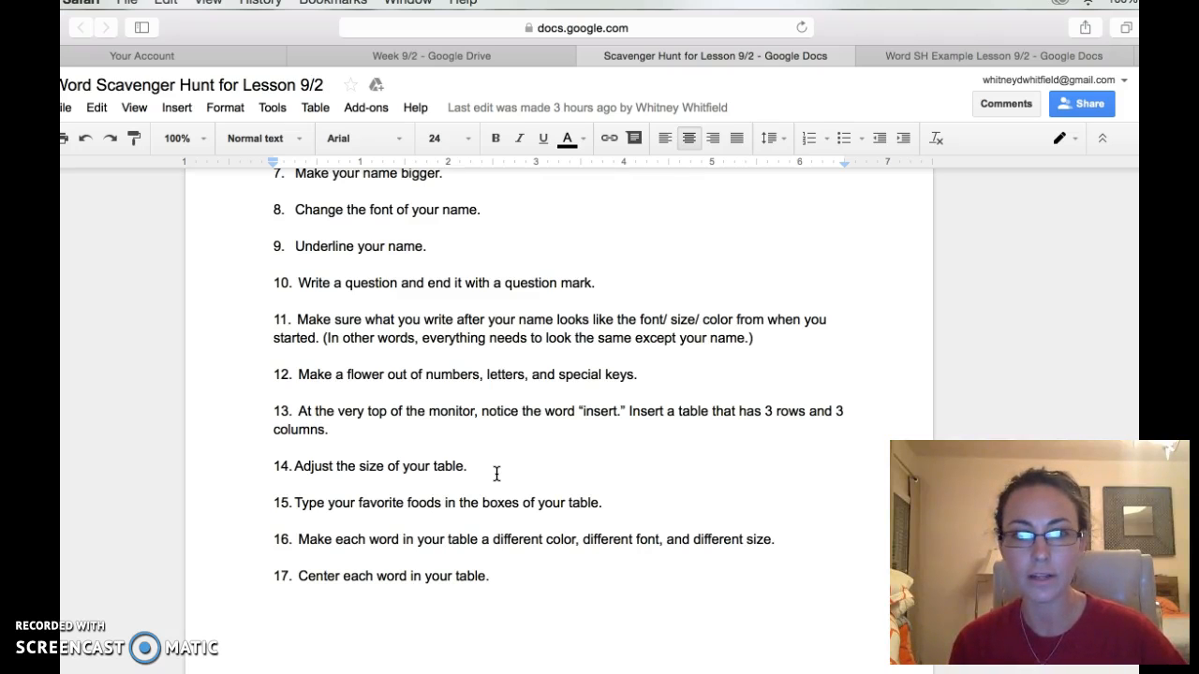
{"action": "left_click", "coordinate": [482, 294]}
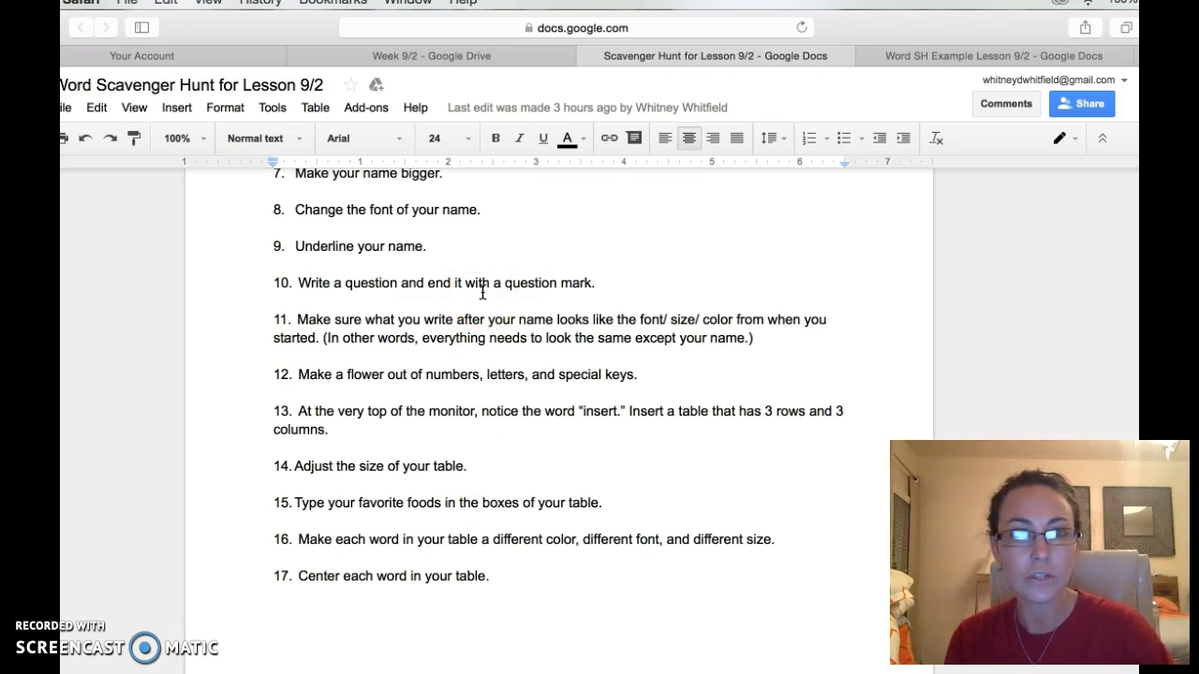
{"action": "left_click", "coordinate": [461, 274]}
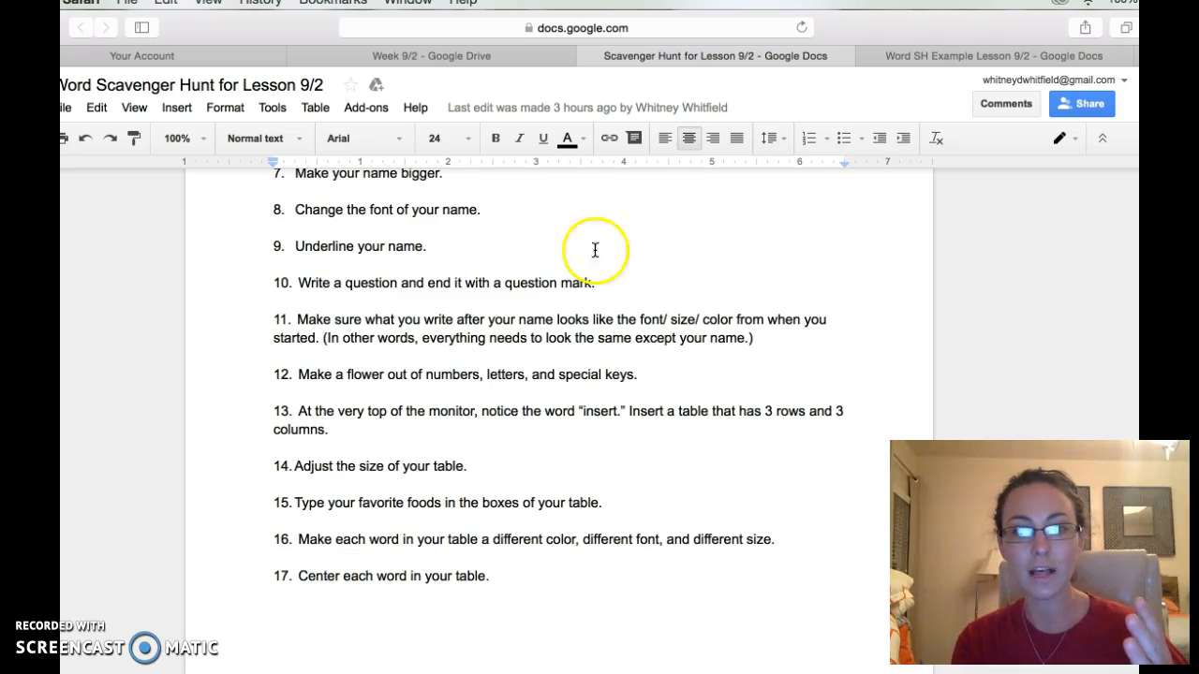
{"action": "scroll", "coordinate": [598, 386], "scroll_direction": "up", "scroll_amount": 5}
{"action": "scroll", "coordinate": [600, 392], "scroll_direction": "up", "scroll_amount": 3}
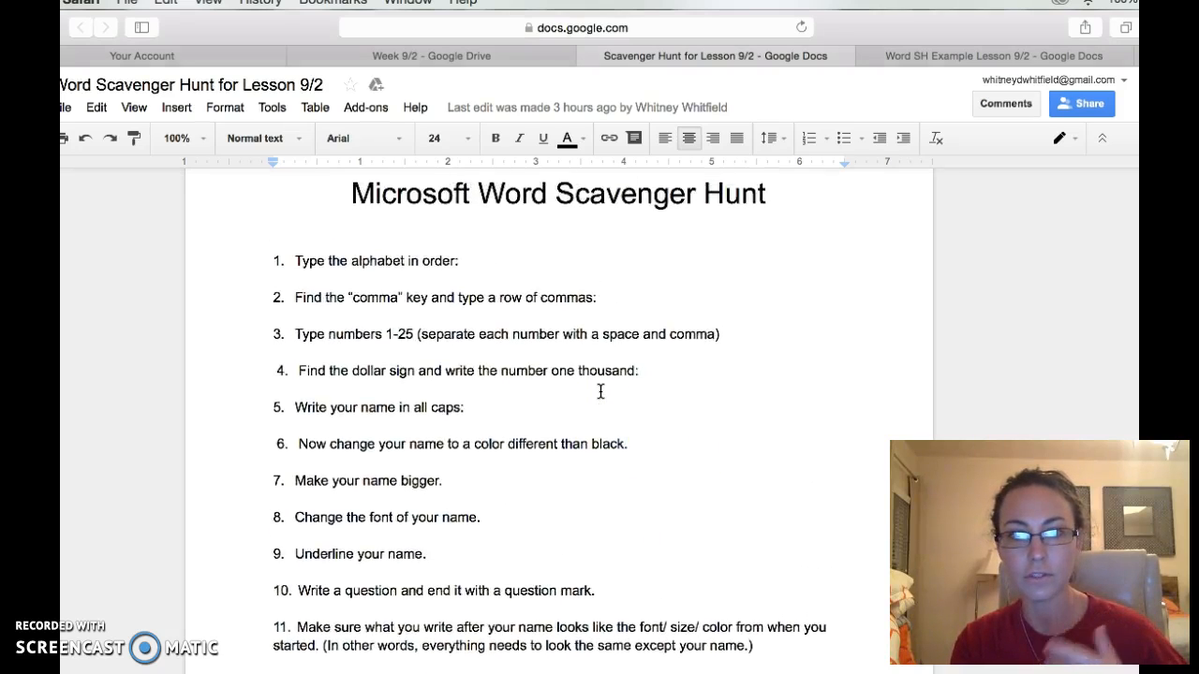
Switch to the Word SH Example Lesson 9/2 document and scroll to show its colourful foods table.
{"action": "left_click", "coordinate": [972, 56]}
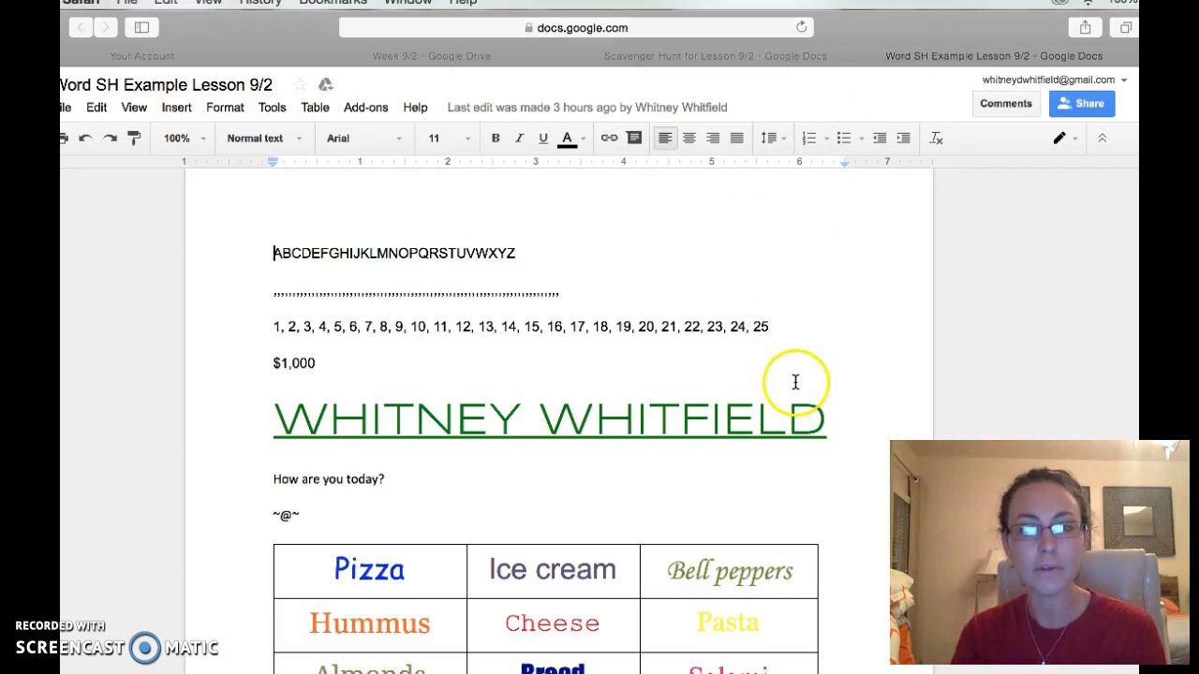
{"action": "scroll", "coordinate": [795, 382], "scroll_direction": "down", "scroll_amount": 2}
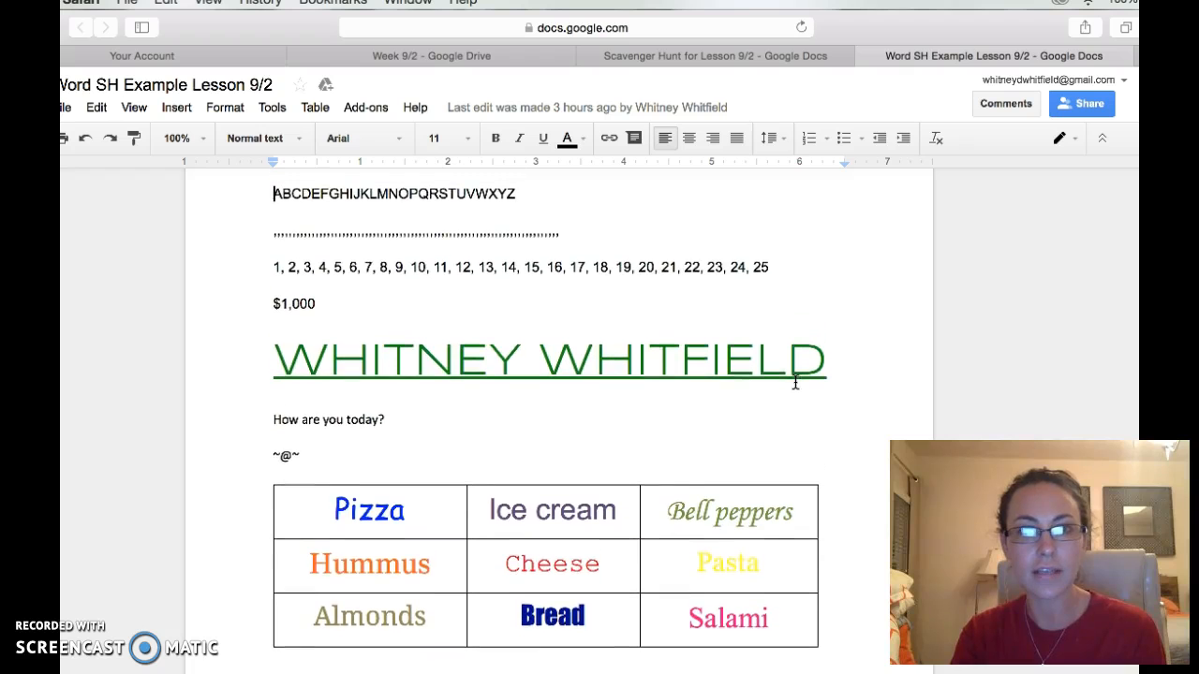
{"action": "scroll", "coordinate": [795, 382], "scroll_direction": "up", "scroll_amount": 1}
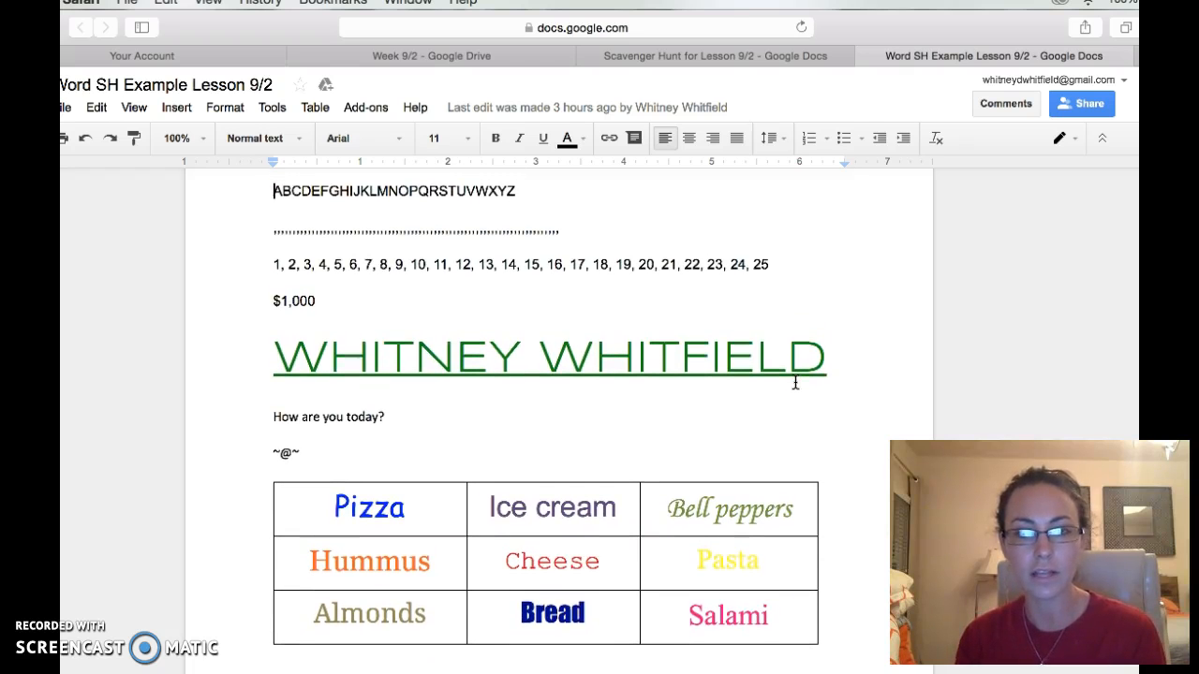